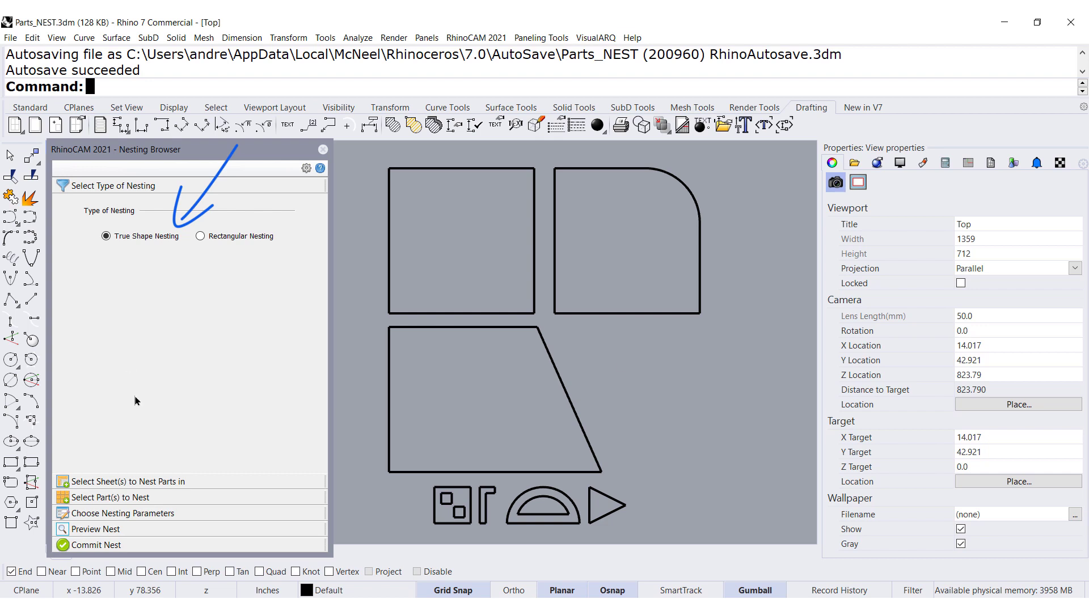
# Pick the plain square, rounded-corner square and trapezoid outlines as nesting Sheets 1–3
pyautogui.moveTo(152, 244)
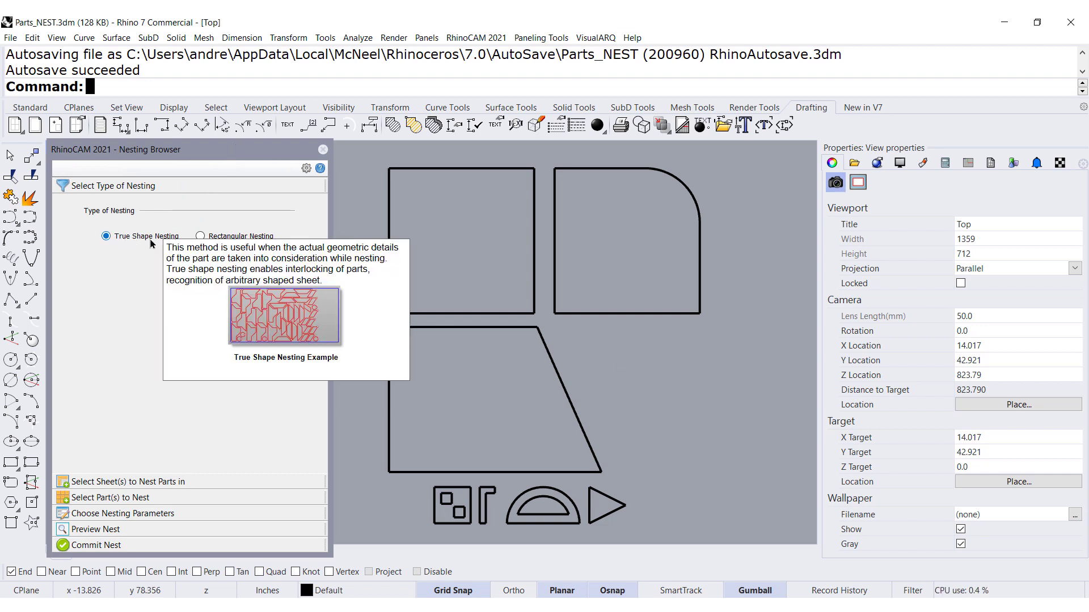
pyautogui.click(150, 482)
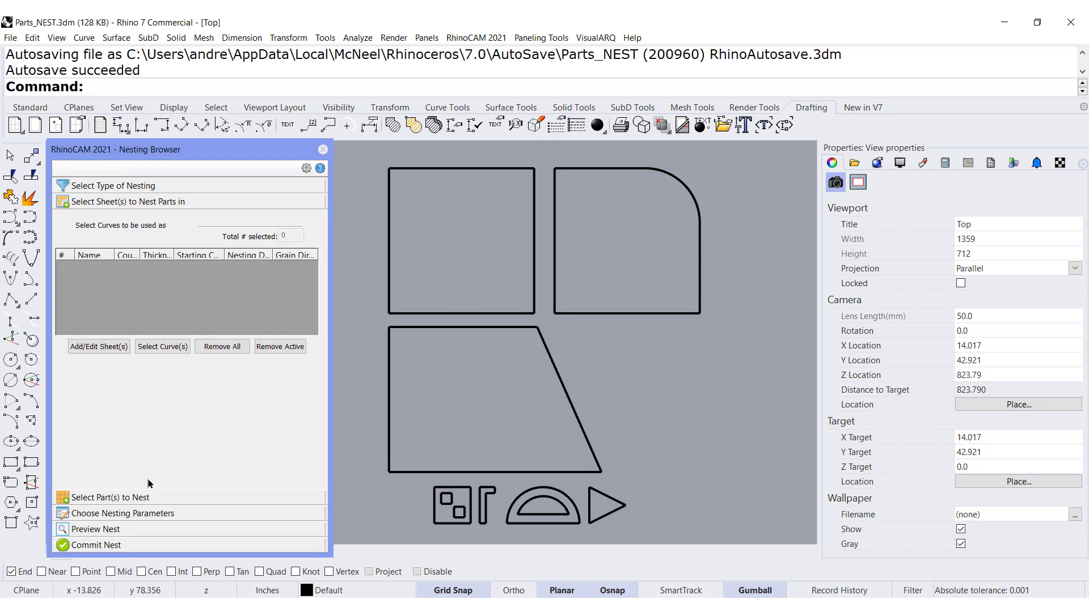
pyautogui.click(162, 346)
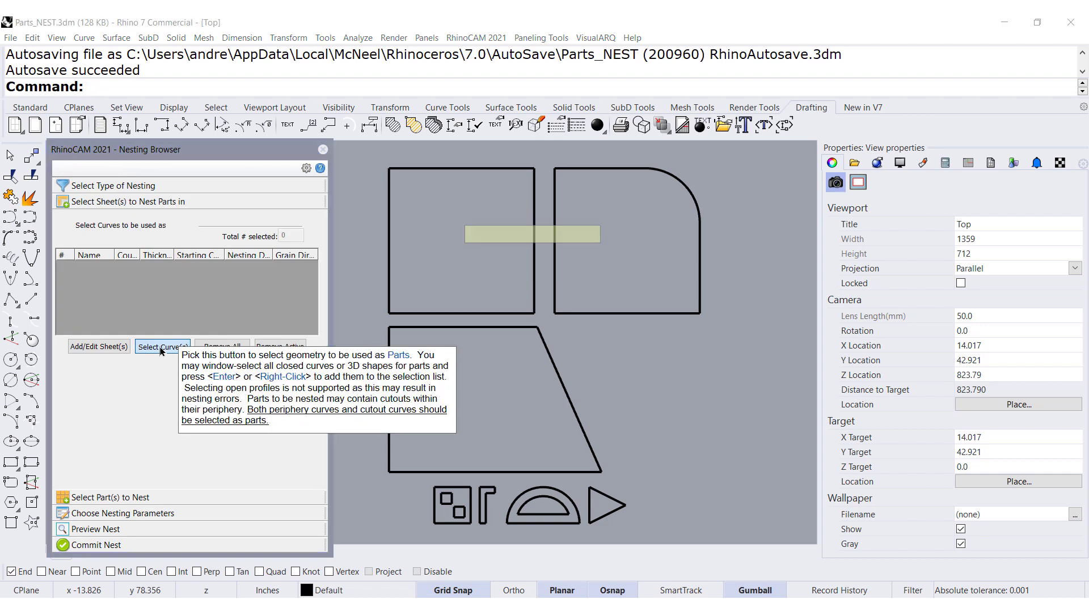
pyautogui.click(482, 316)
pyautogui.click(565, 318)
pyautogui.click(518, 331)
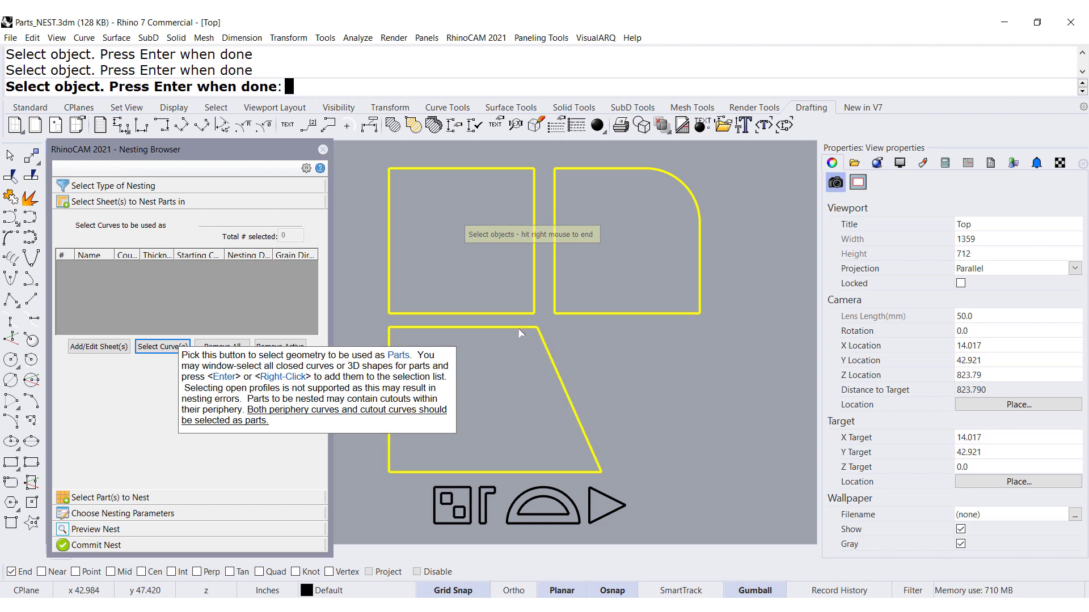
pyautogui.rightClick(600, 365)
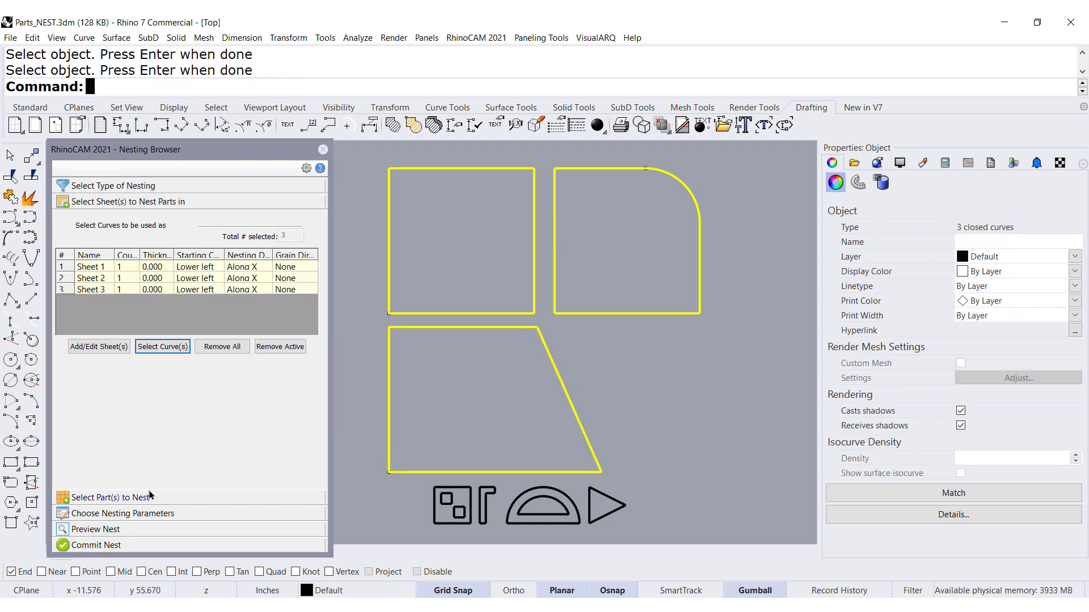
# Window-select the small shapes below the sheets as Parts 1–3 to nest
pyautogui.click(126, 498)
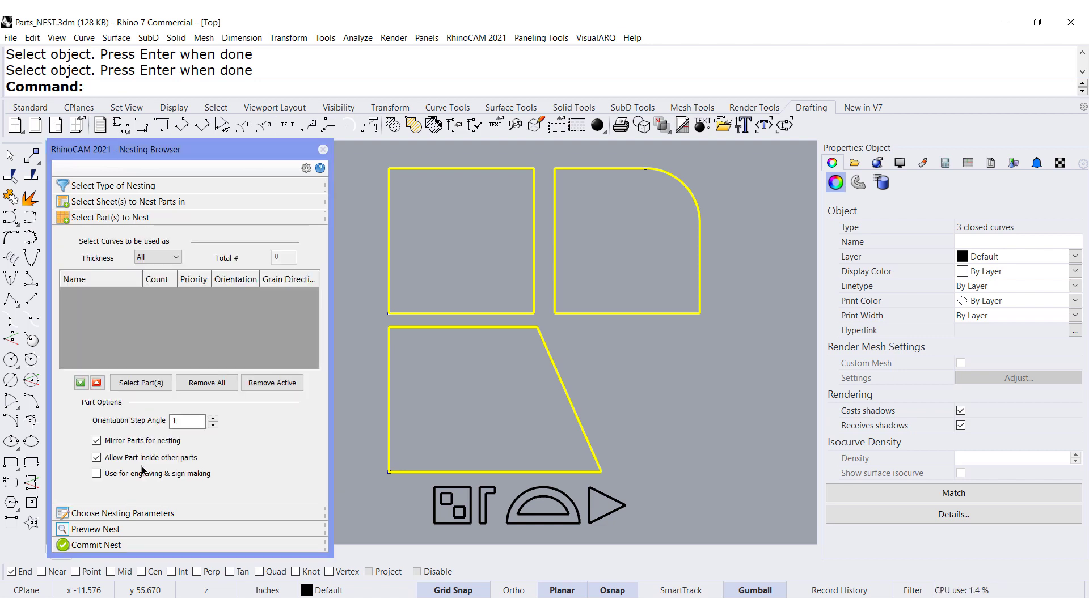
pyautogui.click(137, 384)
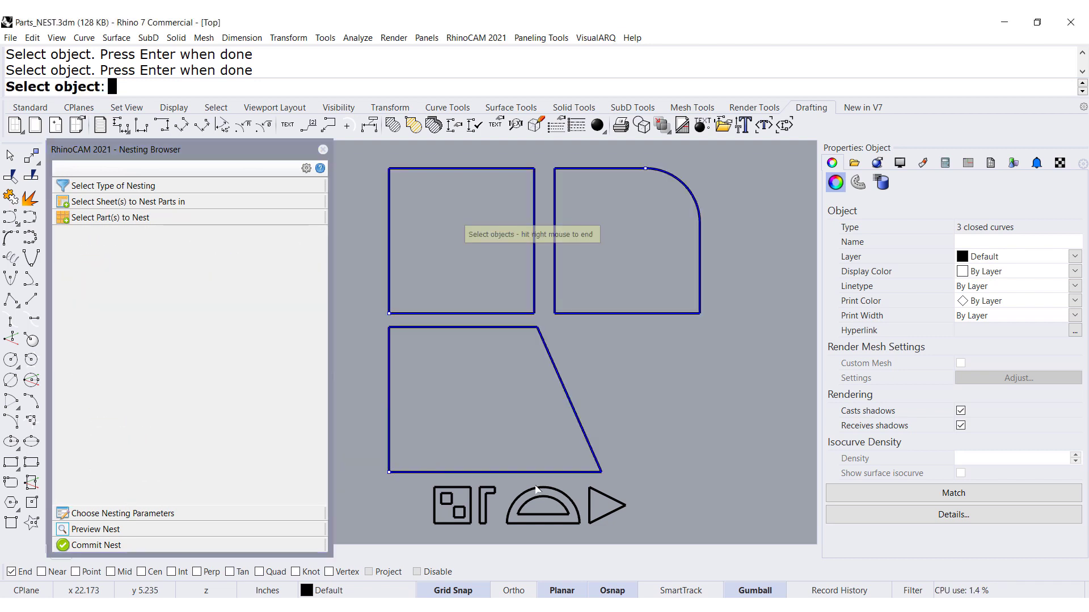
pyautogui.moveTo(651, 537); pyautogui.dragTo(416, 483)
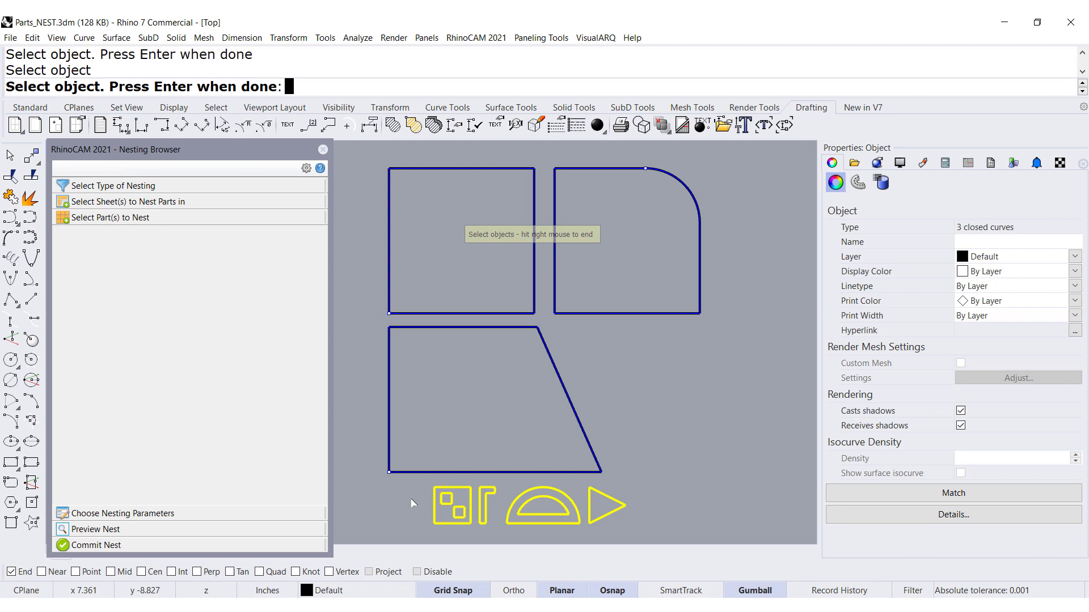
pyautogui.rightClick(410, 498)
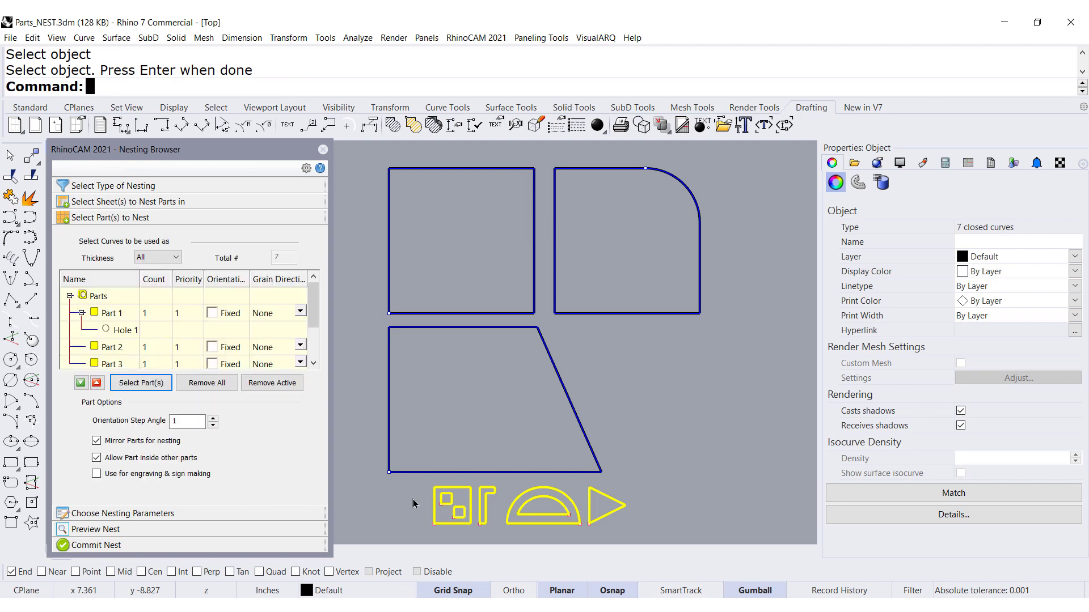
# Set Part 1's count to 10 and make every part's count the same
pyautogui.click(159, 321)
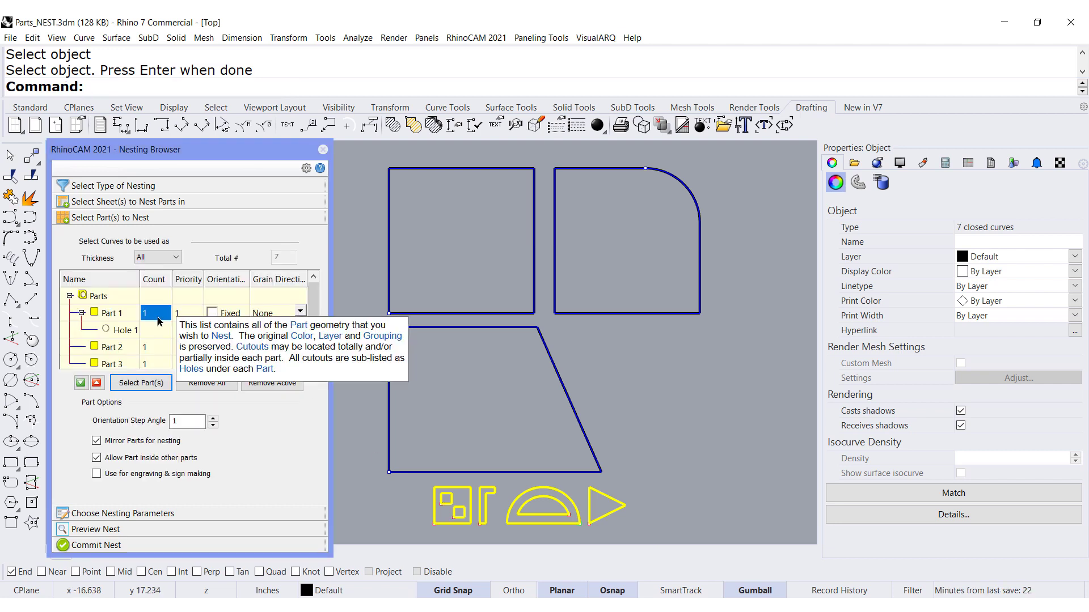
pyautogui.write('10')
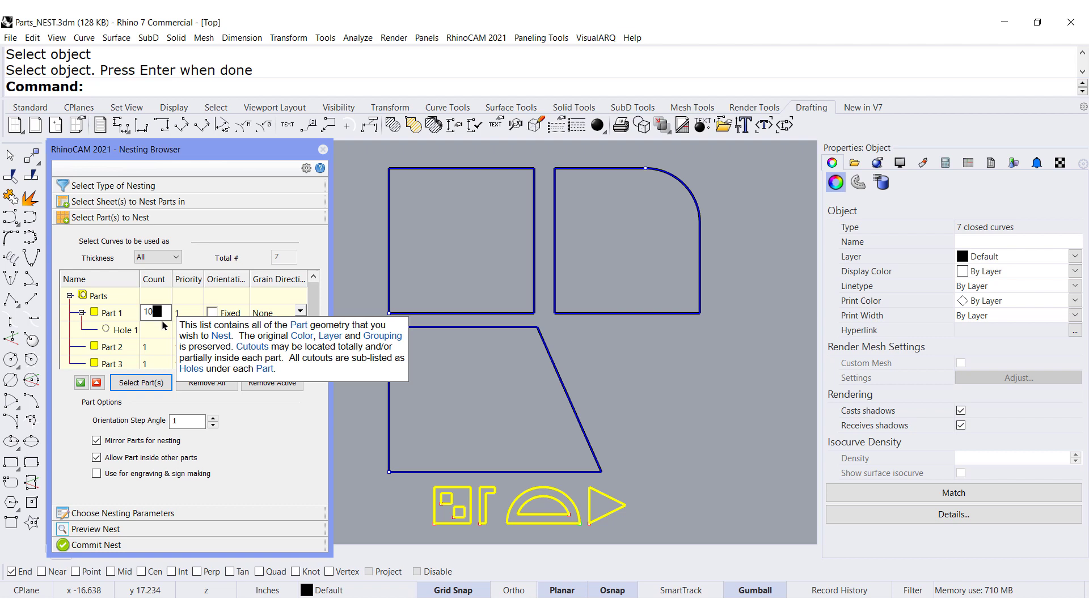
pyautogui.click(160, 319)
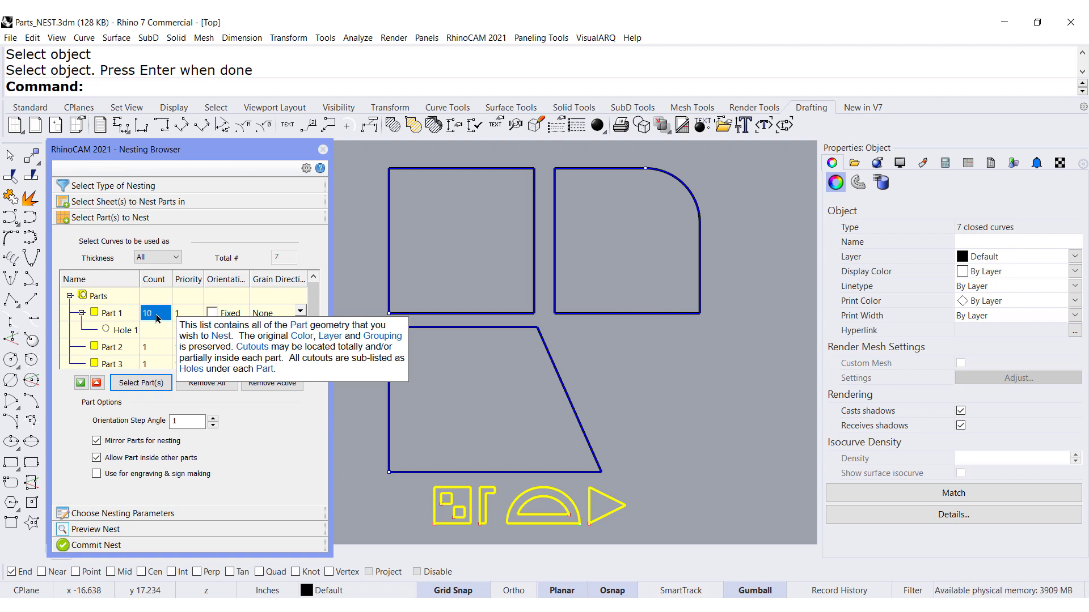
pyautogui.rightClick(159, 318)
pyautogui.click(190, 322)
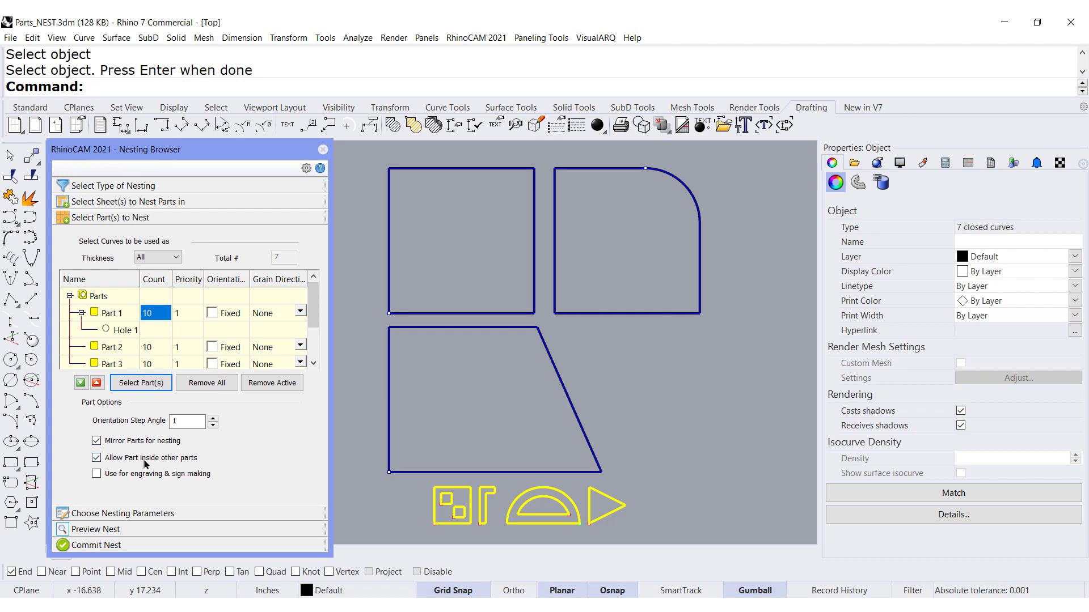
pyautogui.moveTo(167, 466)
# Keep Tag nested curves automatically checked, set tag text height 10, and execute the nest
pyautogui.click(137, 518)
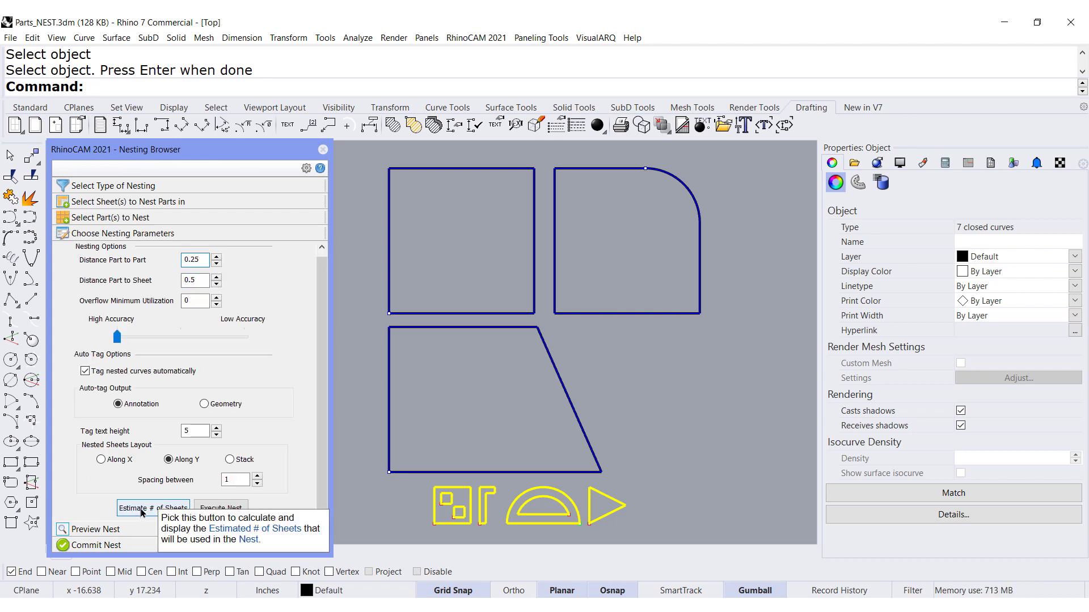
pyautogui.click(85, 374)
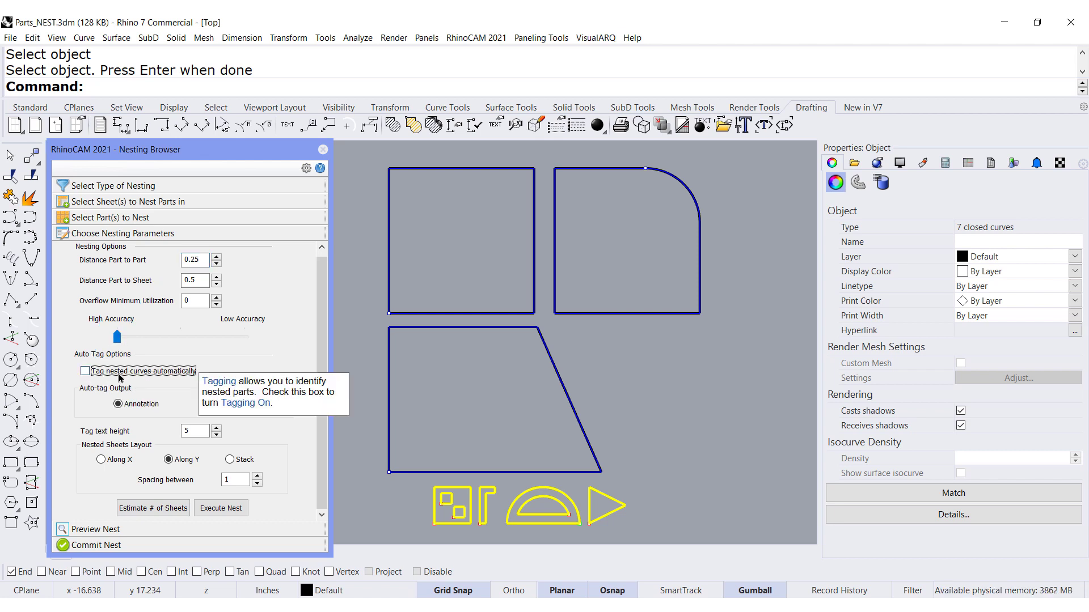
pyautogui.click(86, 372)
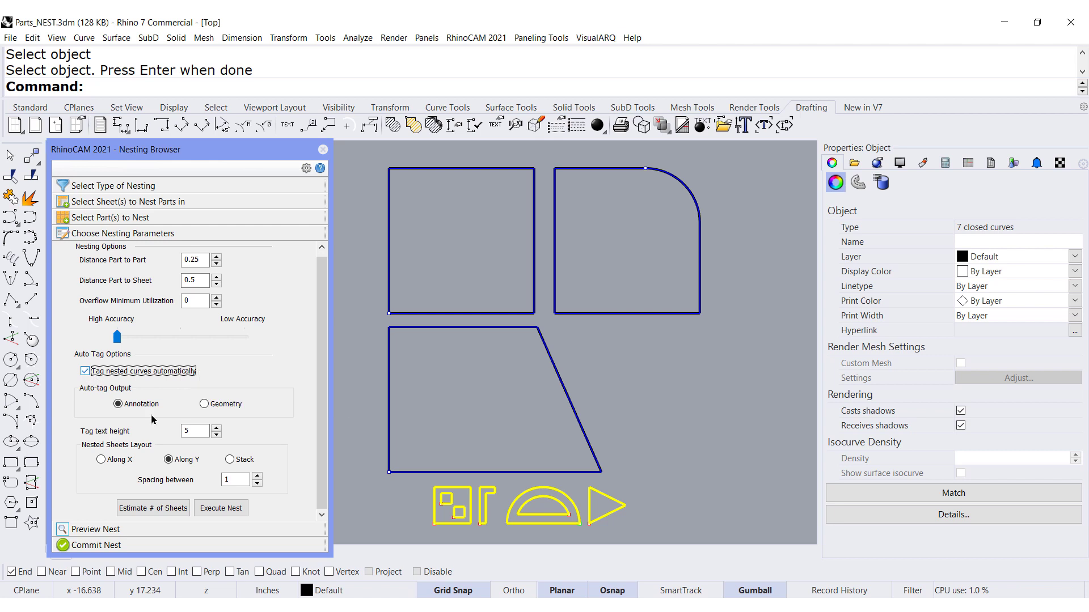
pyautogui.moveTo(142, 412)
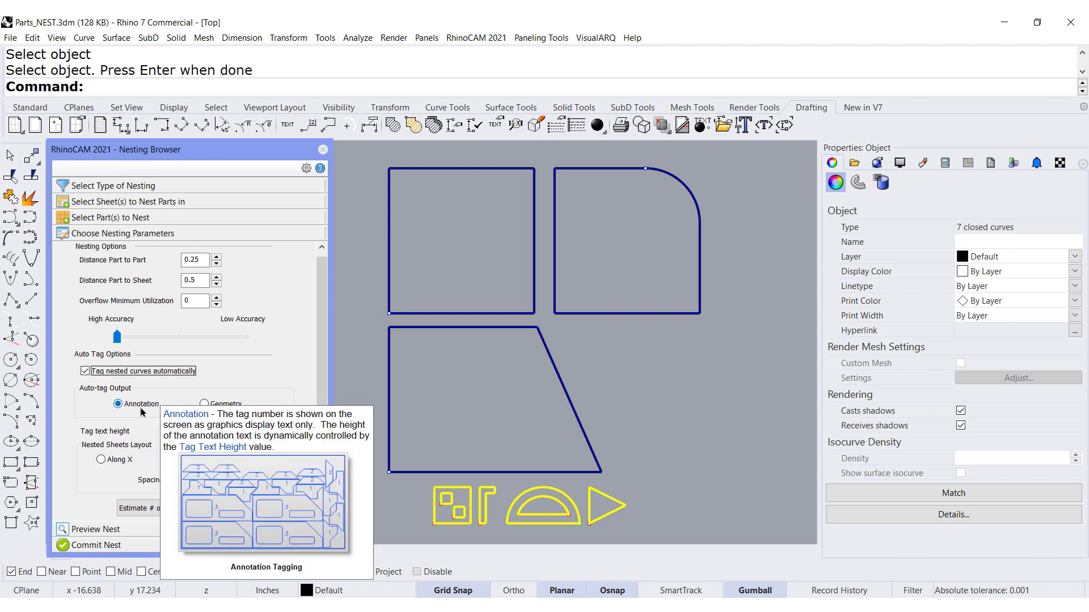
pyautogui.click(196, 431)
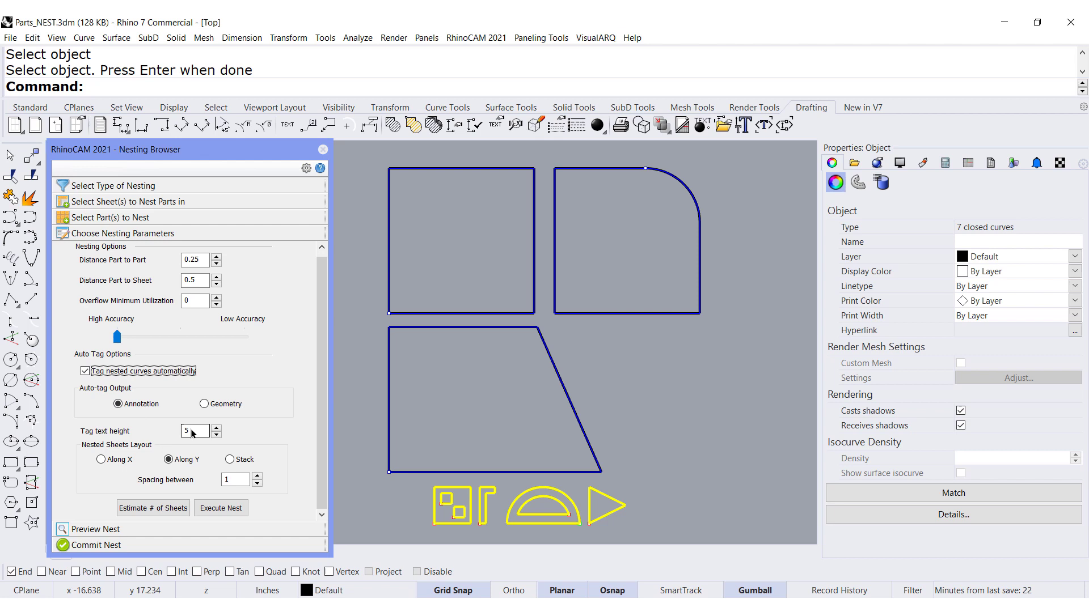
pyautogui.write('10')
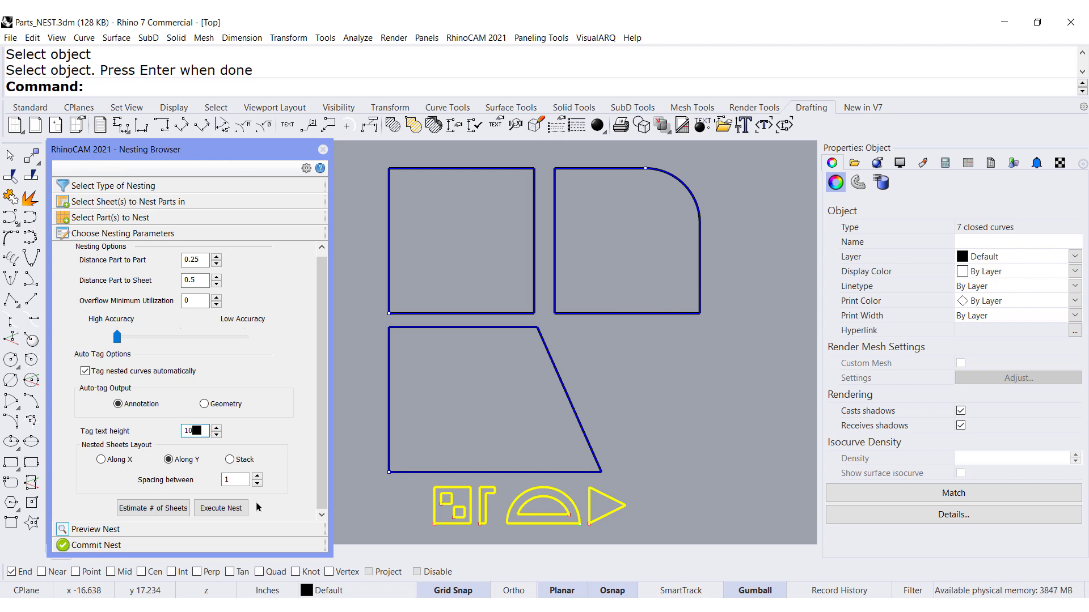
pyautogui.click(219, 509)
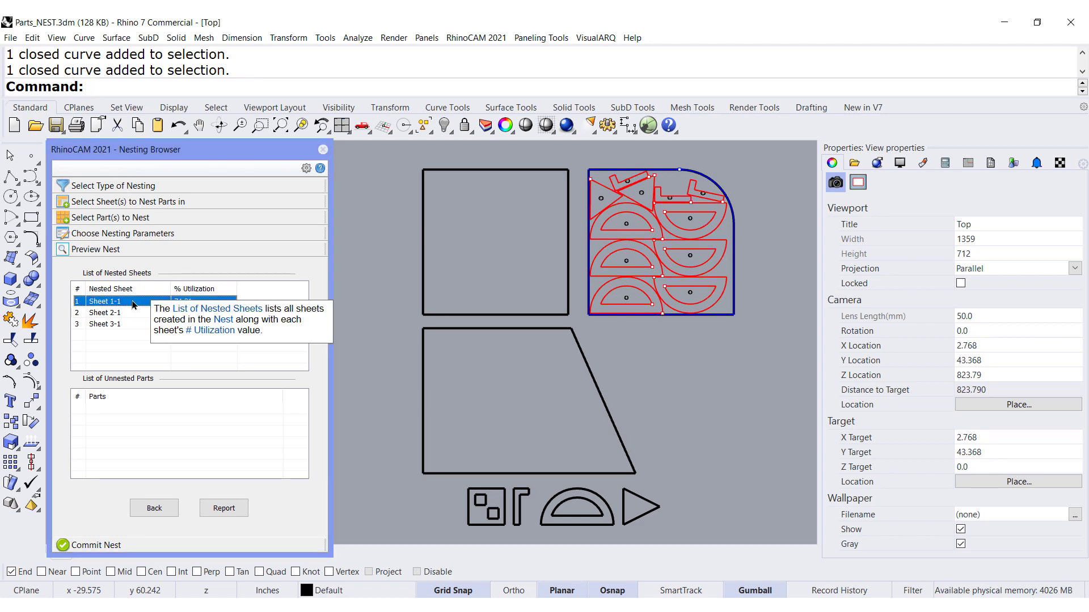
# Preview the nested layouts on Sheet 2-1 and Sheet 3-1
pyautogui.click(121, 314)
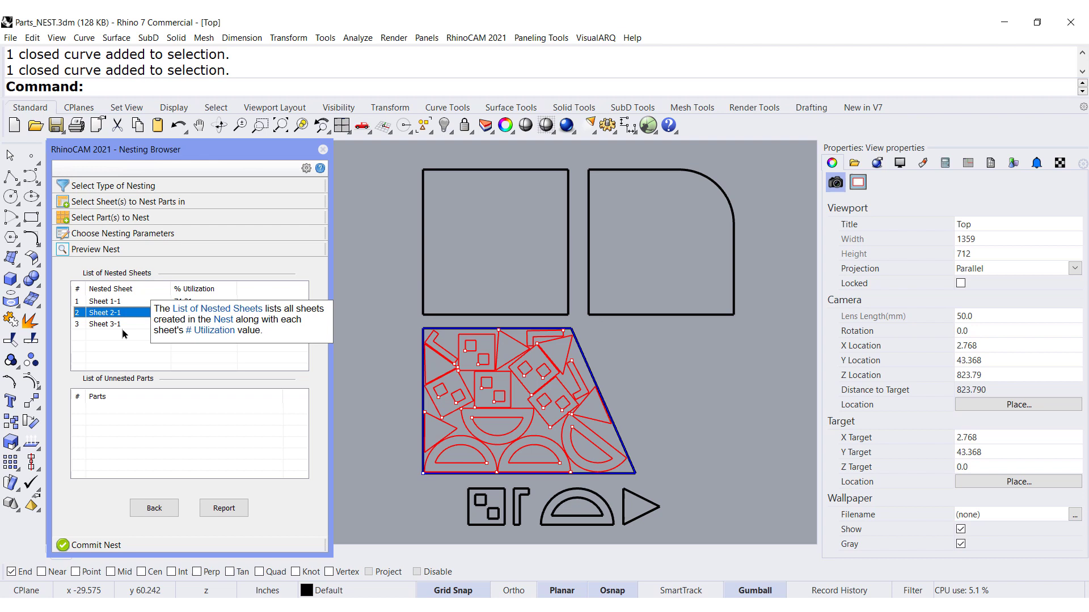
pyautogui.click(123, 326)
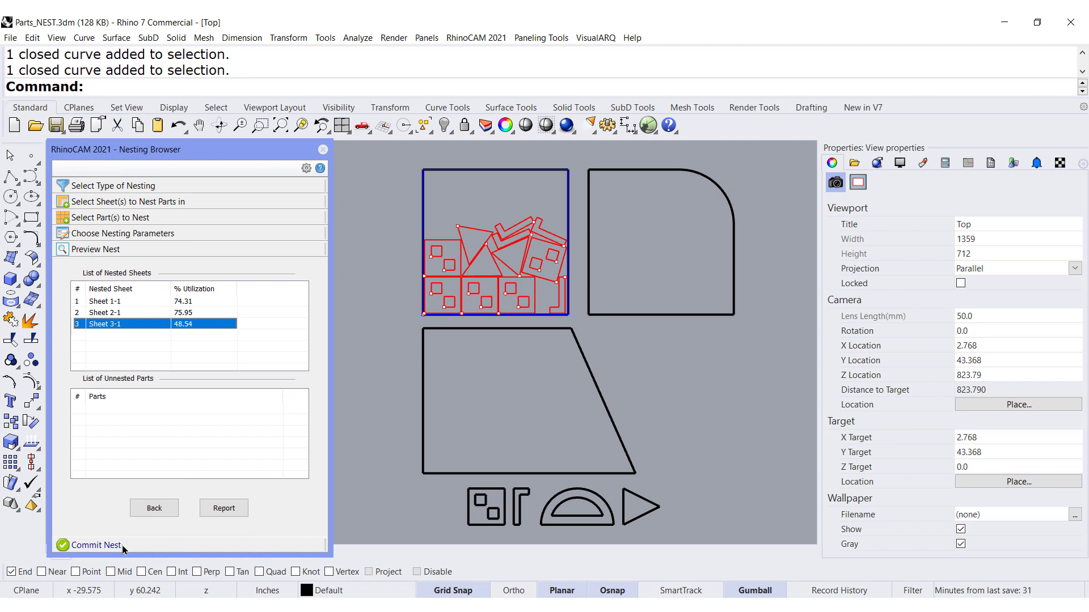
# Commit the nest with a separate layer created for each nested sheet
pyautogui.click(96, 545)
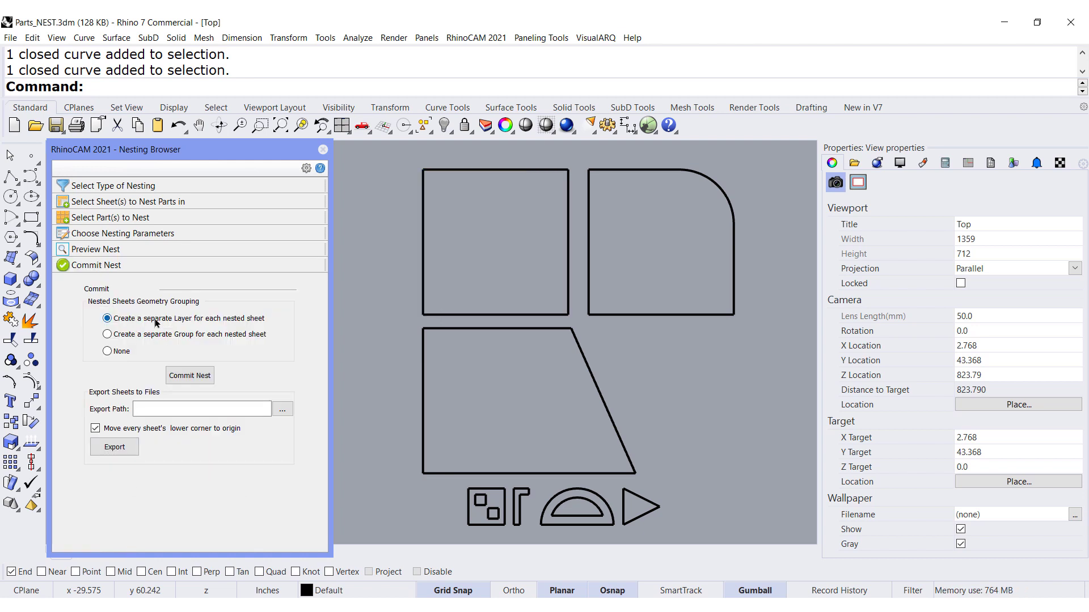
pyautogui.click(188, 377)
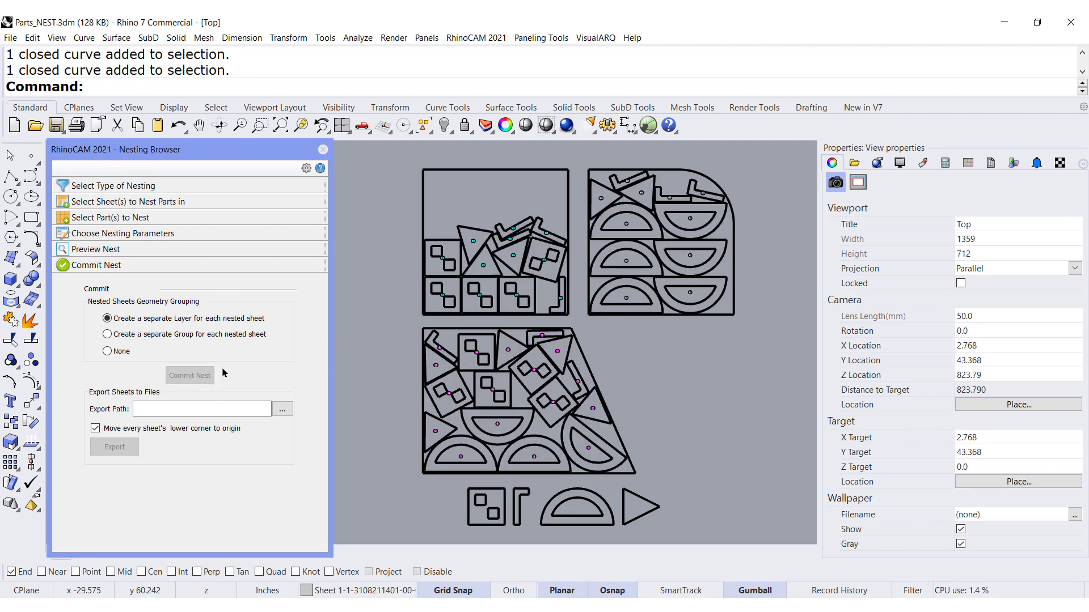
pyautogui.click(429, 135)
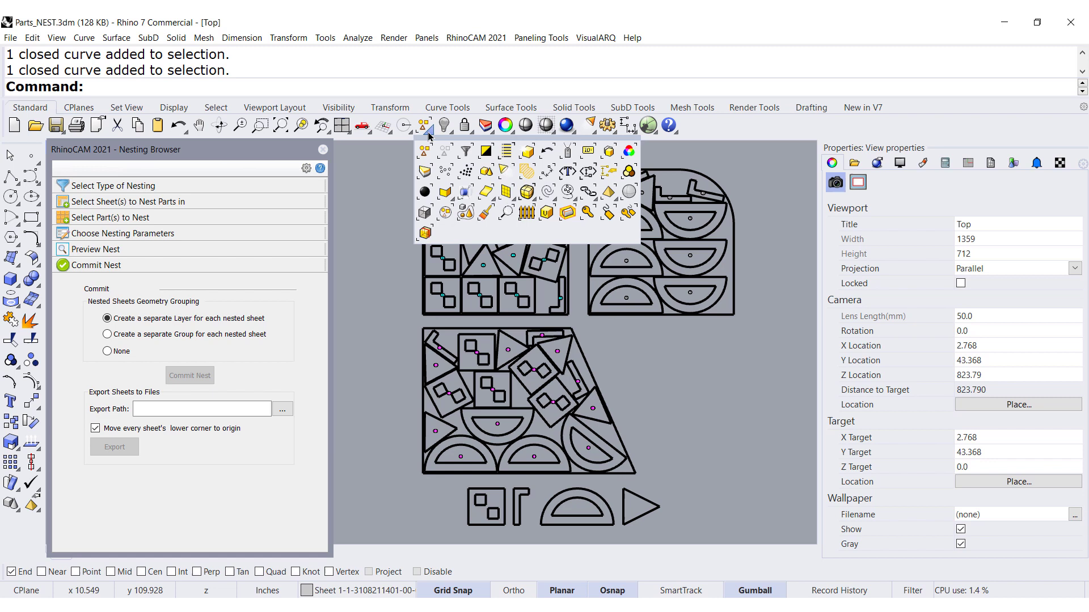
# Select all 40 tag dots, set their height to 15, then deselect them
pyautogui.click(425, 193)
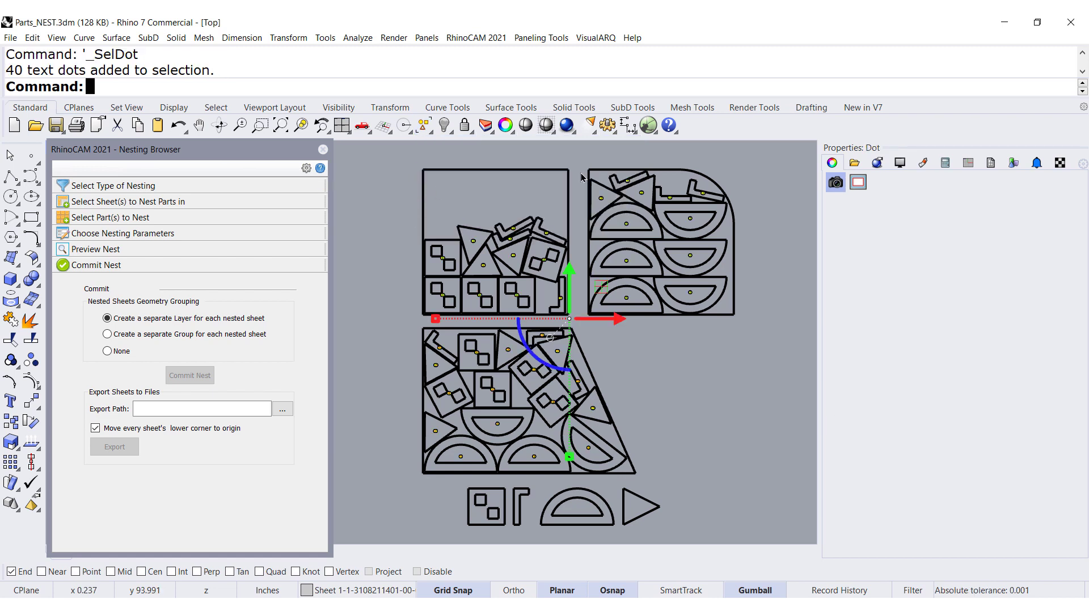
pyautogui.doubleClick(879, 230)
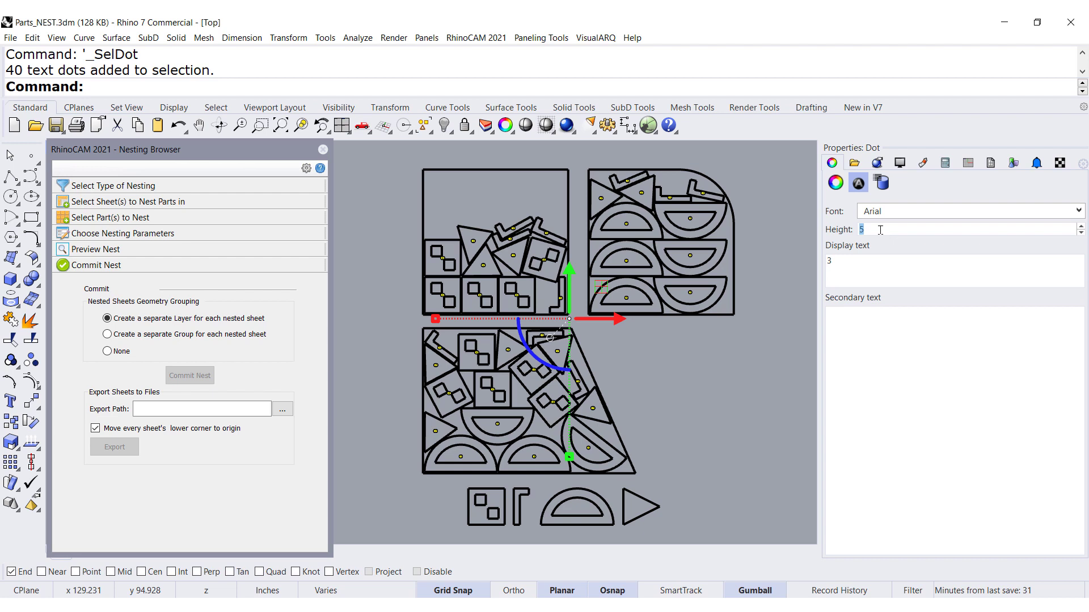
pyautogui.write('1')
pyautogui.press('Return')
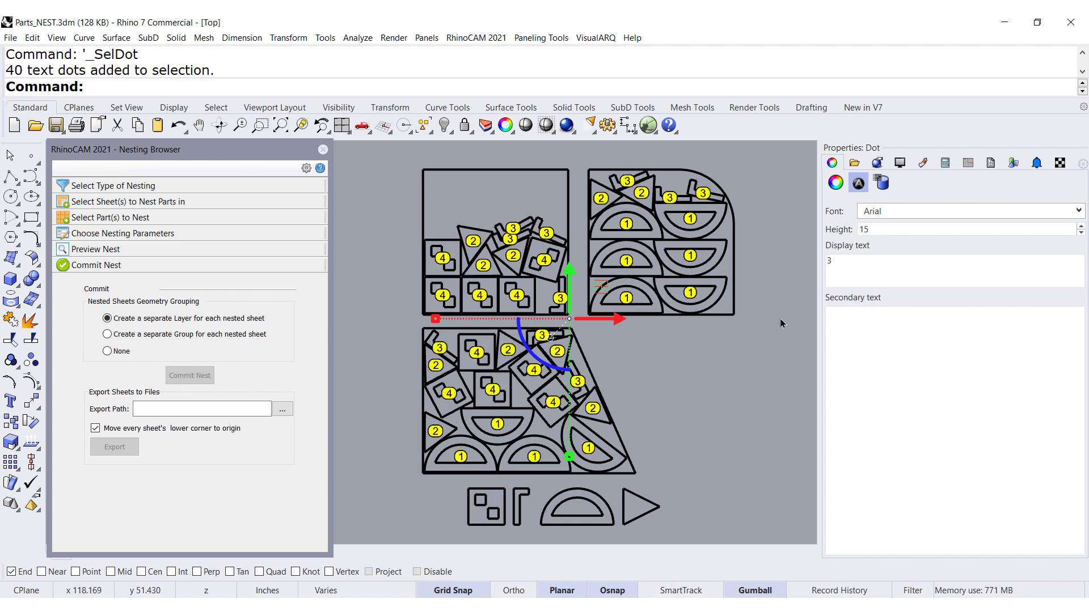
pyautogui.click(691, 383)
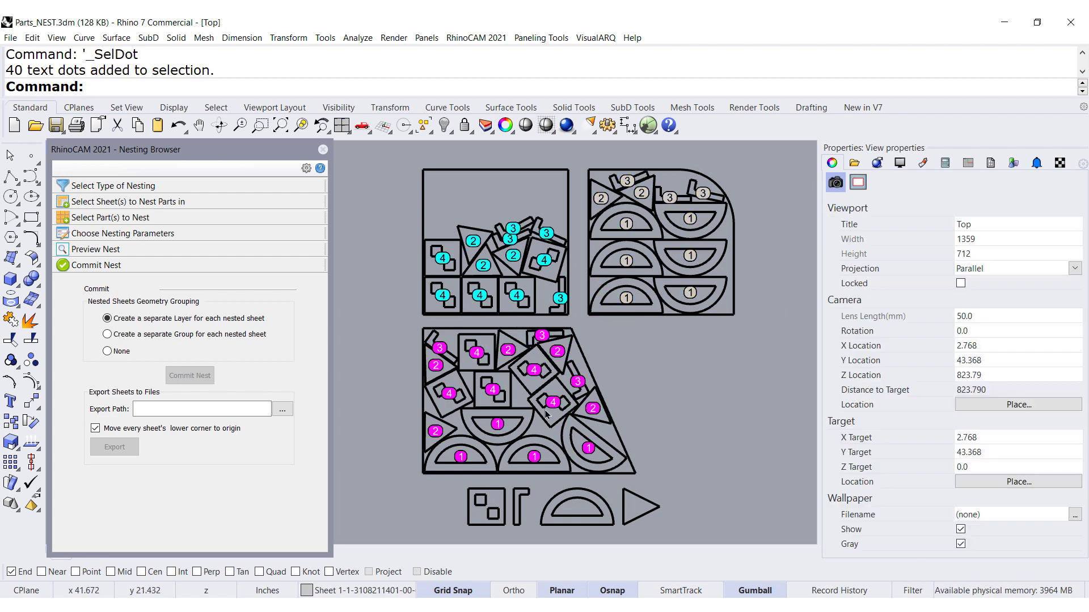
pyautogui.scroll(3, 553, 408)
pyautogui.scroll(-2, 553, 409)
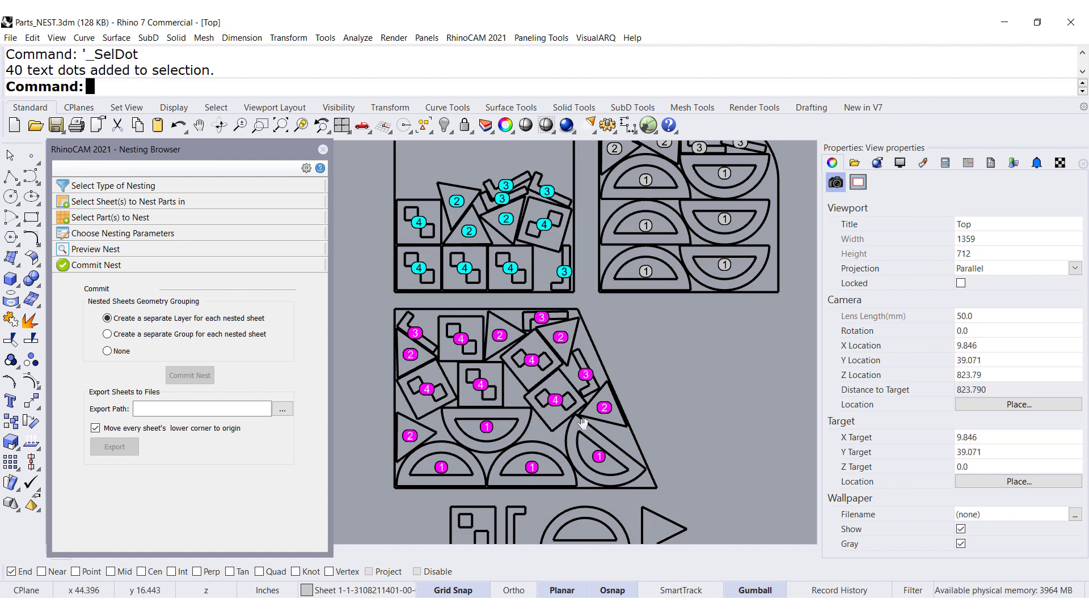
pyautogui.scroll(2, 556, 405)
# Launch Convert Dots to Text from the Drafting tab's Dots flyout
pyautogui.scroll(2, 561, 400)
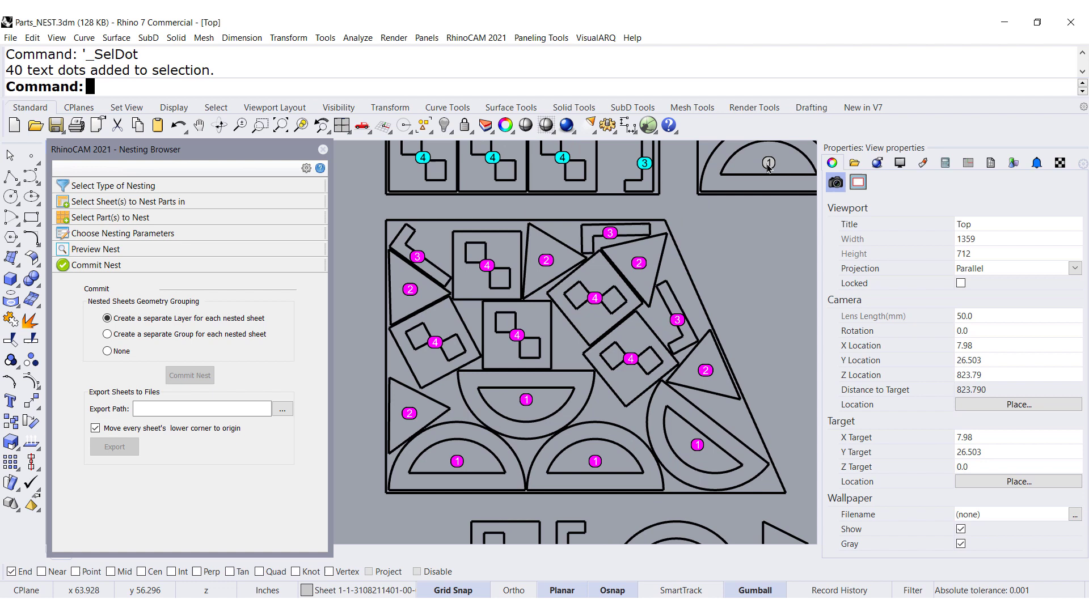
pyautogui.click(812, 113)
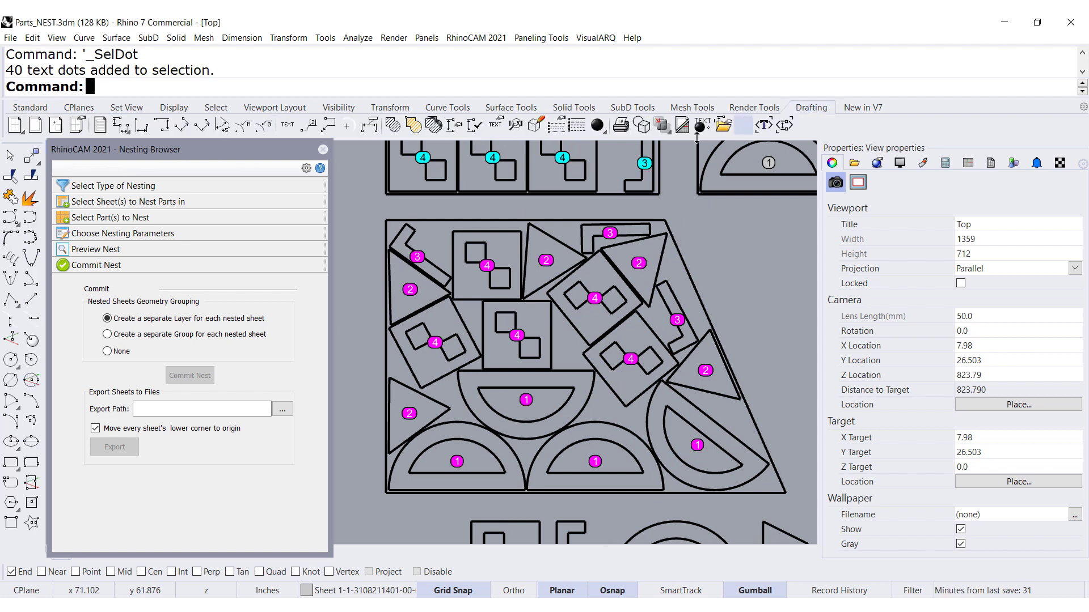
pyautogui.click(602, 130)
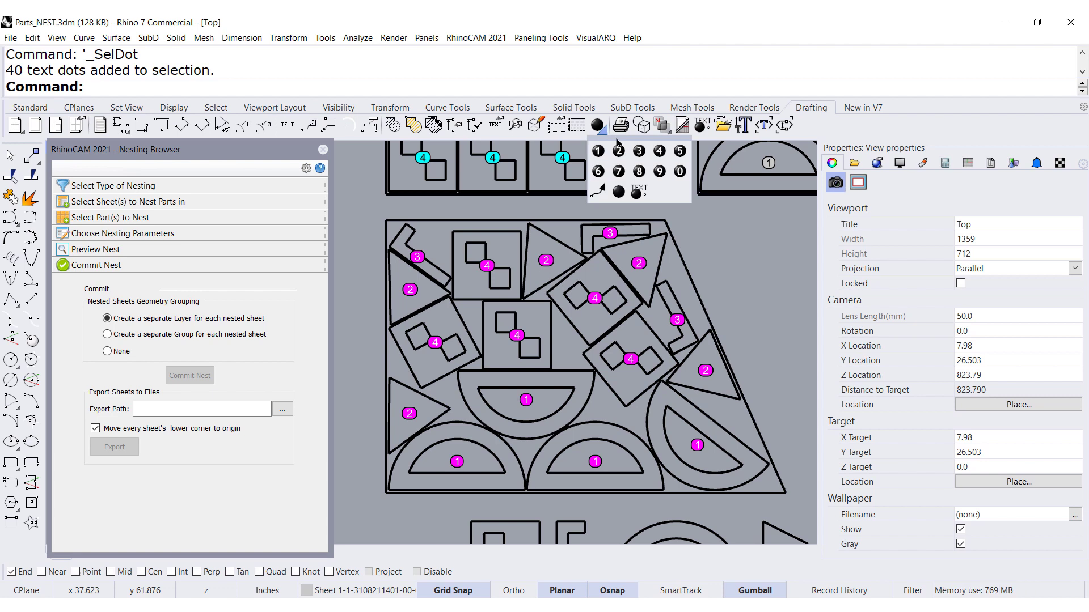
pyautogui.click(640, 194)
# Convert the 17 window-selected sheet dots to height-1 text, deleting the original dots
pyautogui.moveTo(355, 226); pyautogui.dragTo(761, 493)
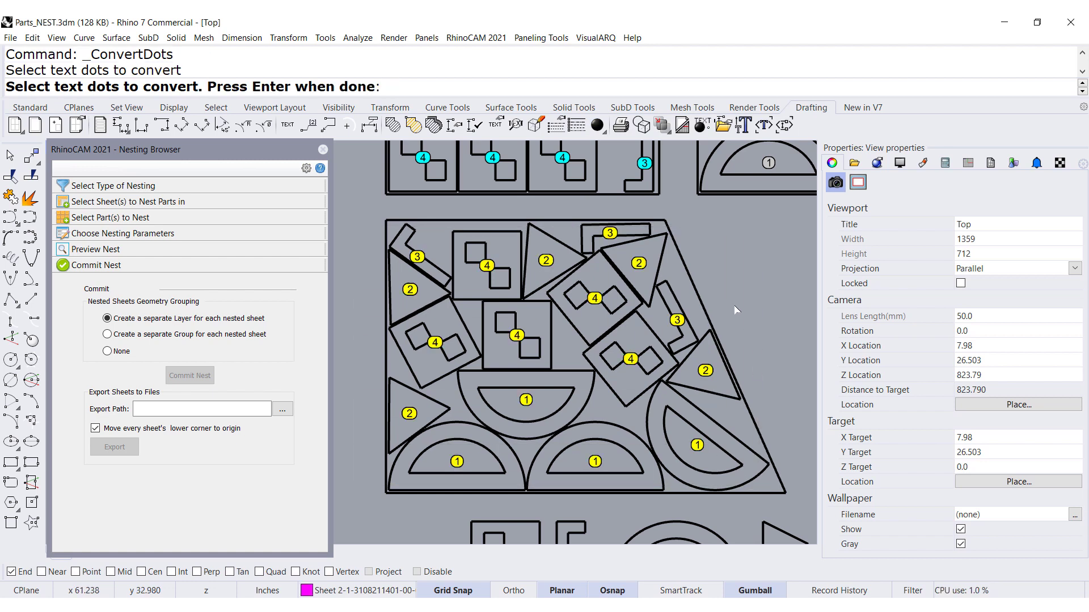
pyautogui.press('Return')
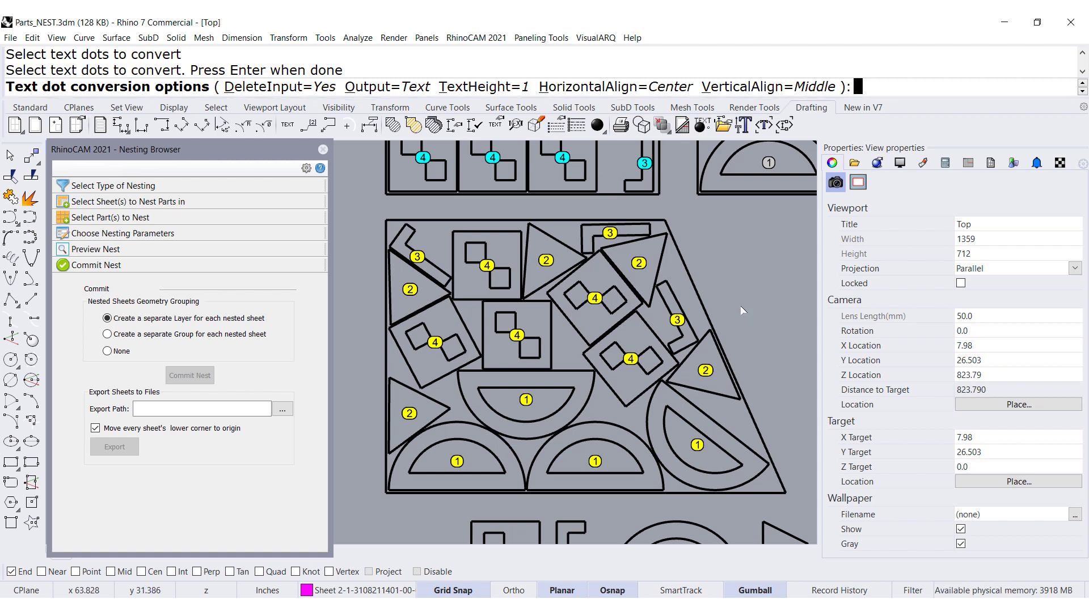
pyautogui.press('Return')
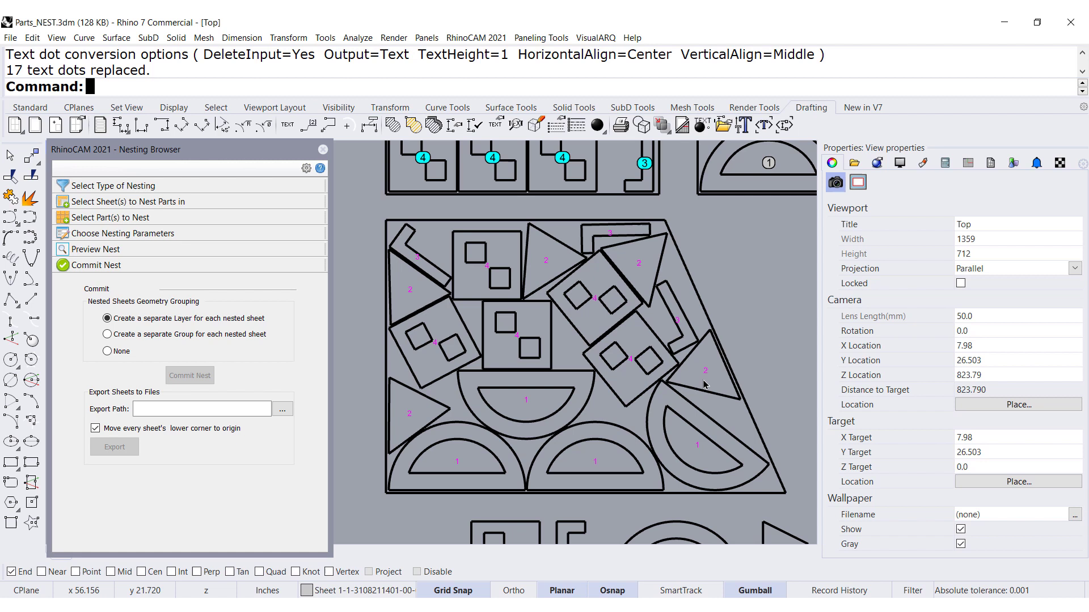
# Inspect the converted '2' label: Arial Regular at height 1, then deselect it
pyautogui.scroll(10, 707, 374)
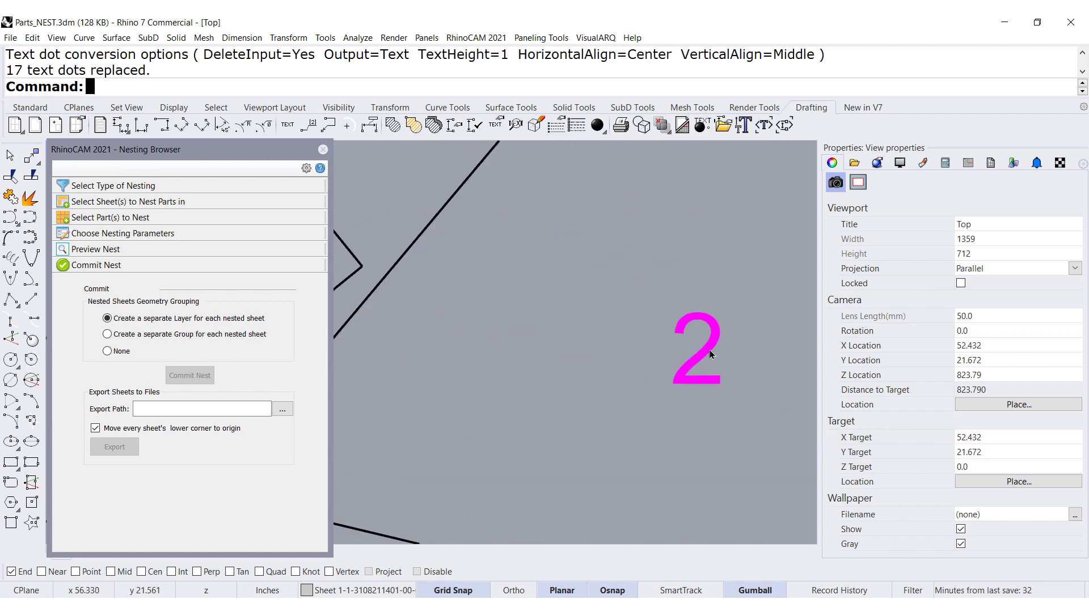
pyautogui.click(710, 349)
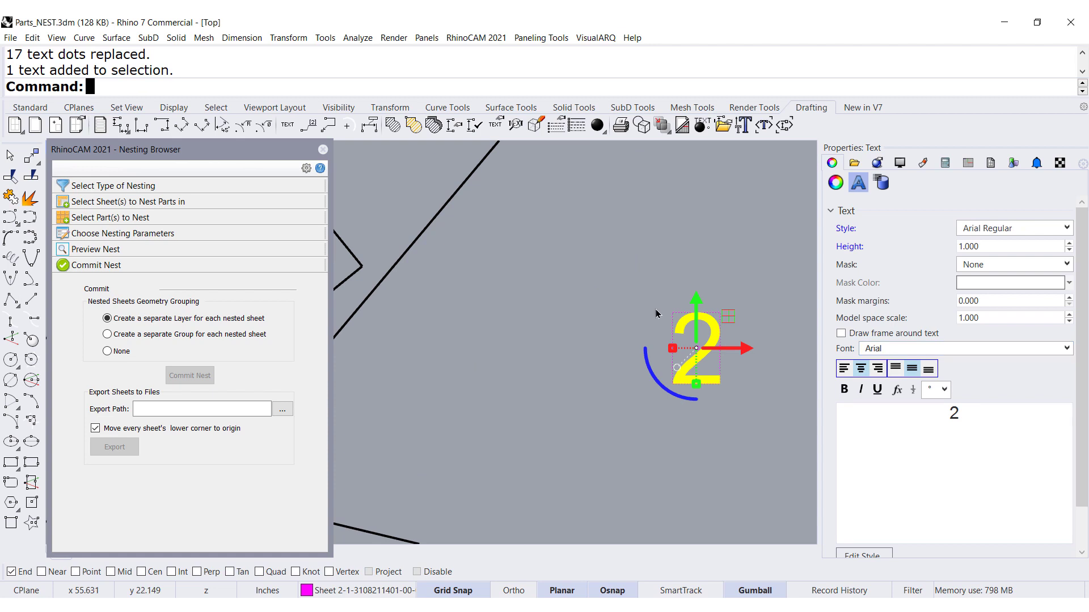
pyautogui.scroll(-8, 655, 308)
pyautogui.scroll(3, 669, 311)
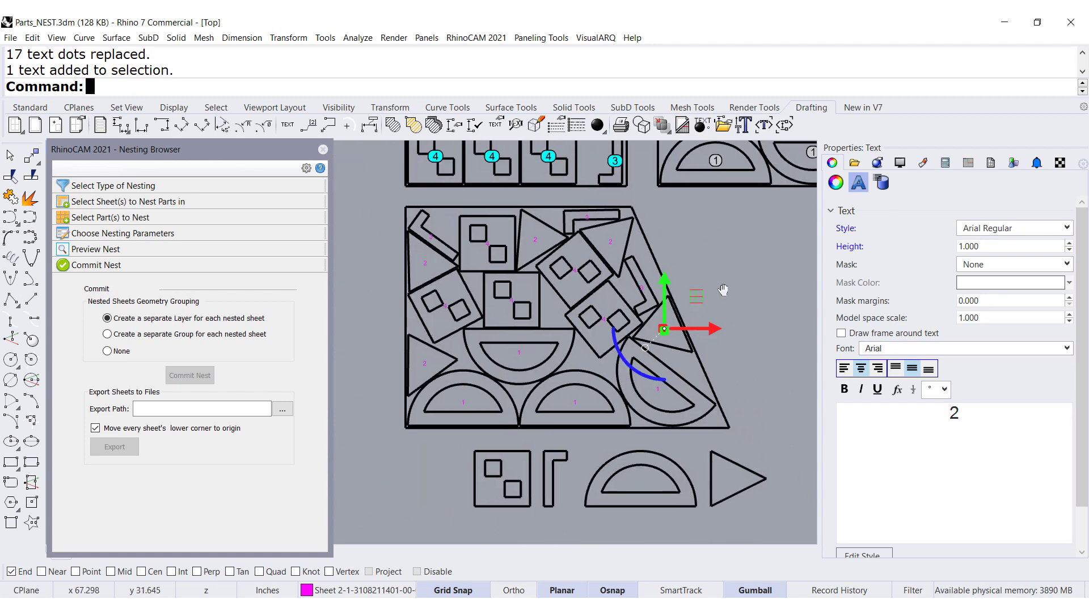
pyautogui.moveTo(700, 278); pyautogui.dragTo(750, 281, button='right')
pyautogui.press('Escape')
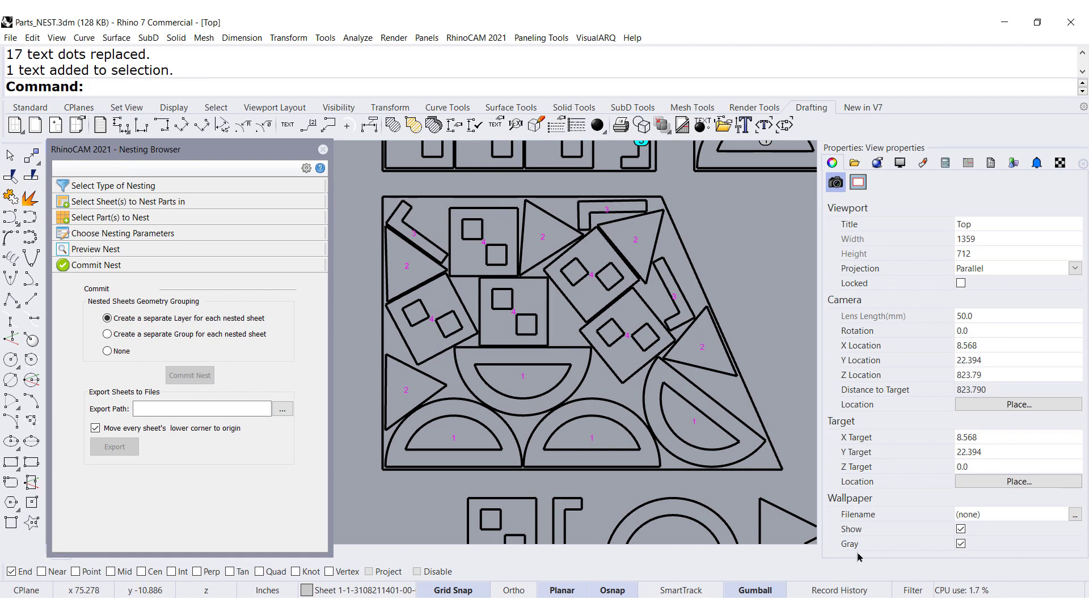
# Select the 17 sheet labels and change their font to SLF-RHN Architect
pyautogui.click(911, 592)
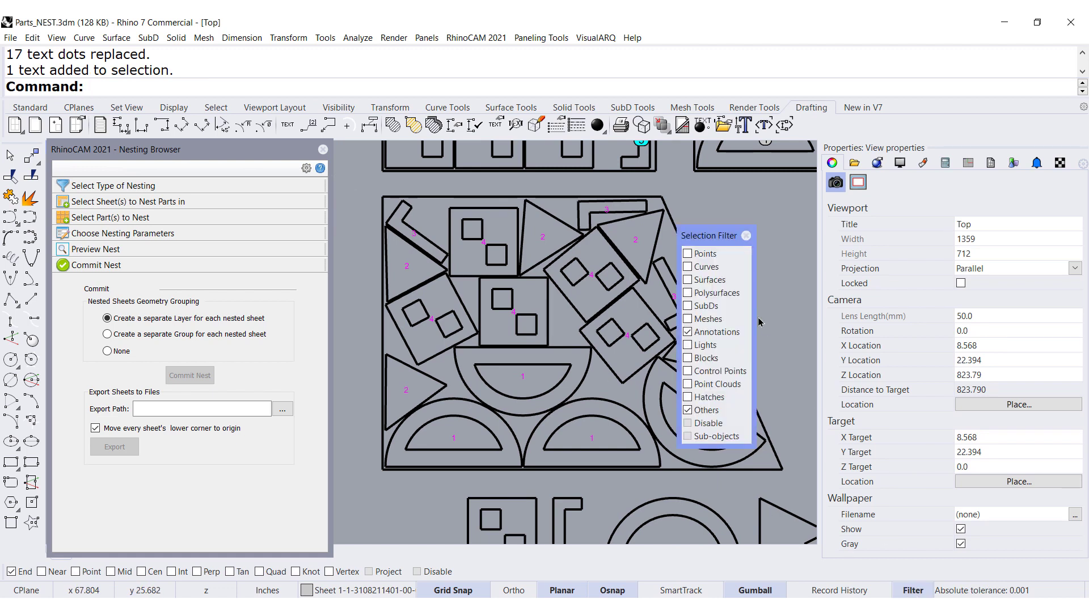
pyautogui.moveTo(522, 311); pyautogui.dragTo(783, 478)
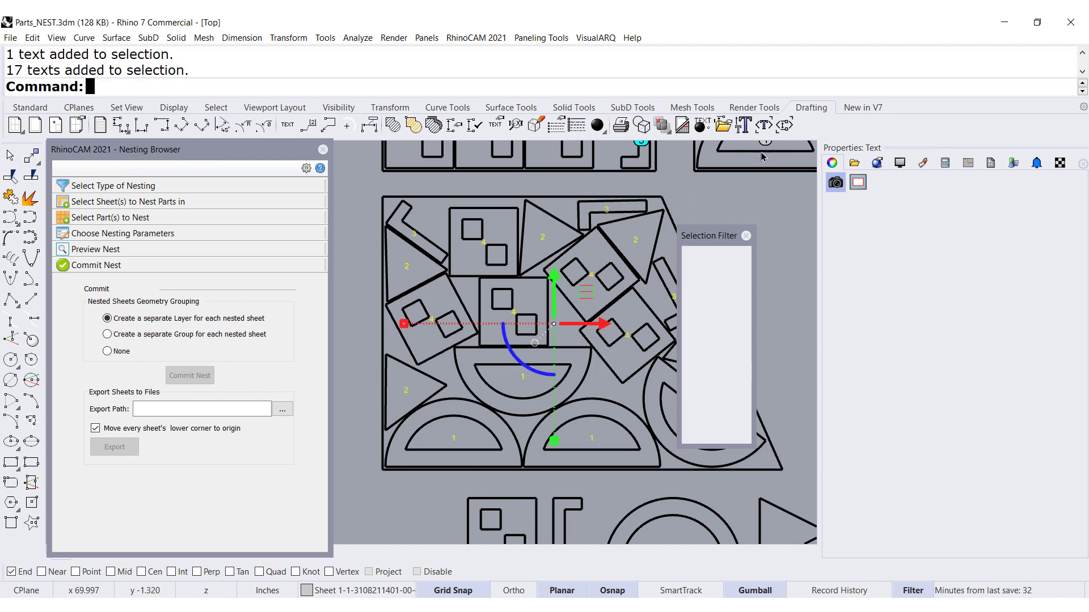
pyautogui.scroll(-1, 883, 480)
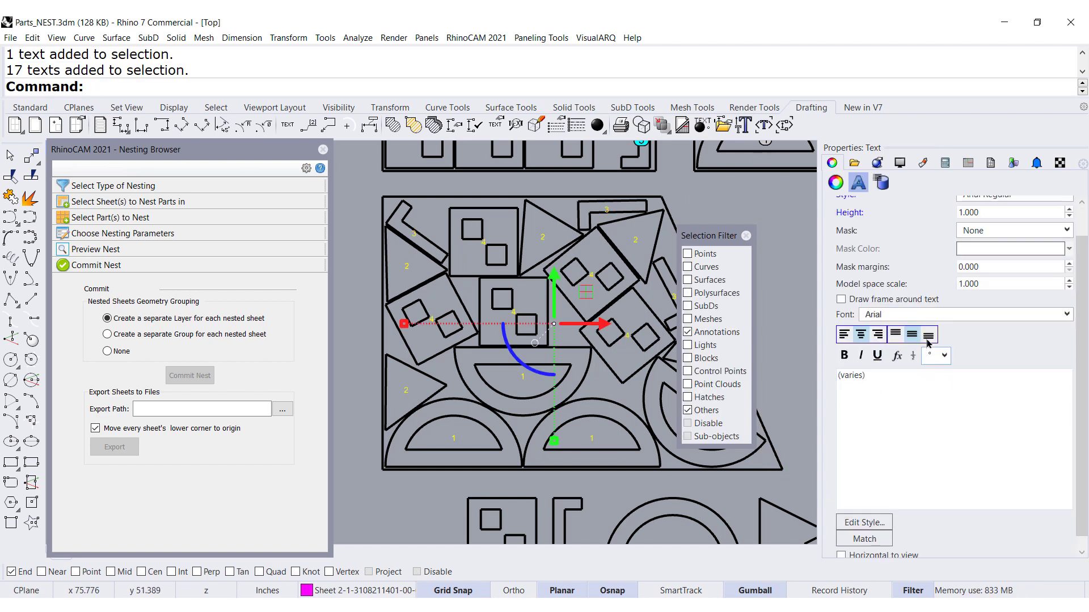
pyautogui.click(913, 315)
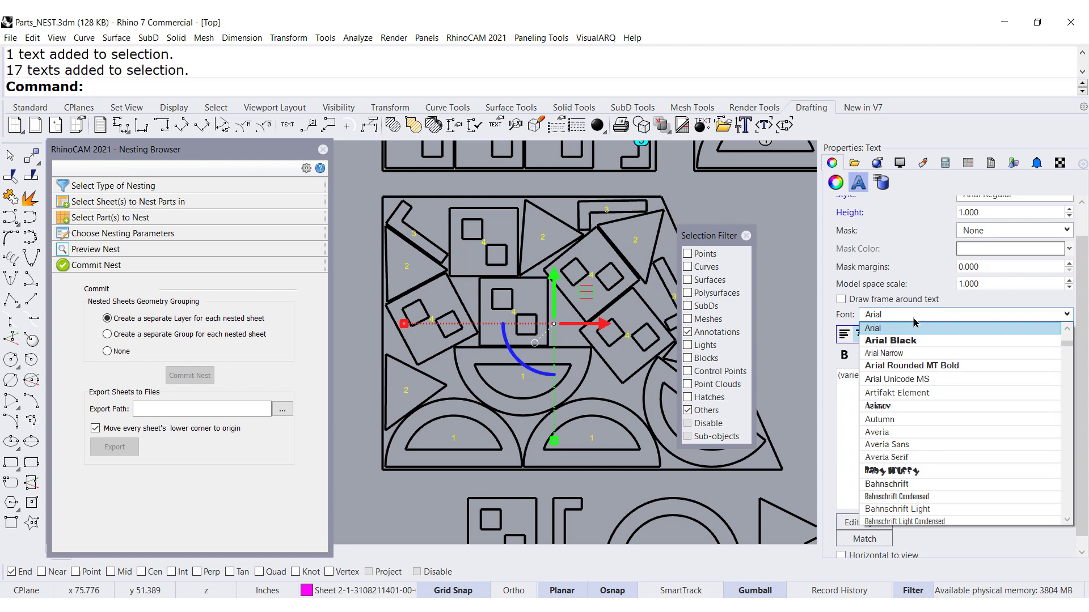
pyautogui.press('s')
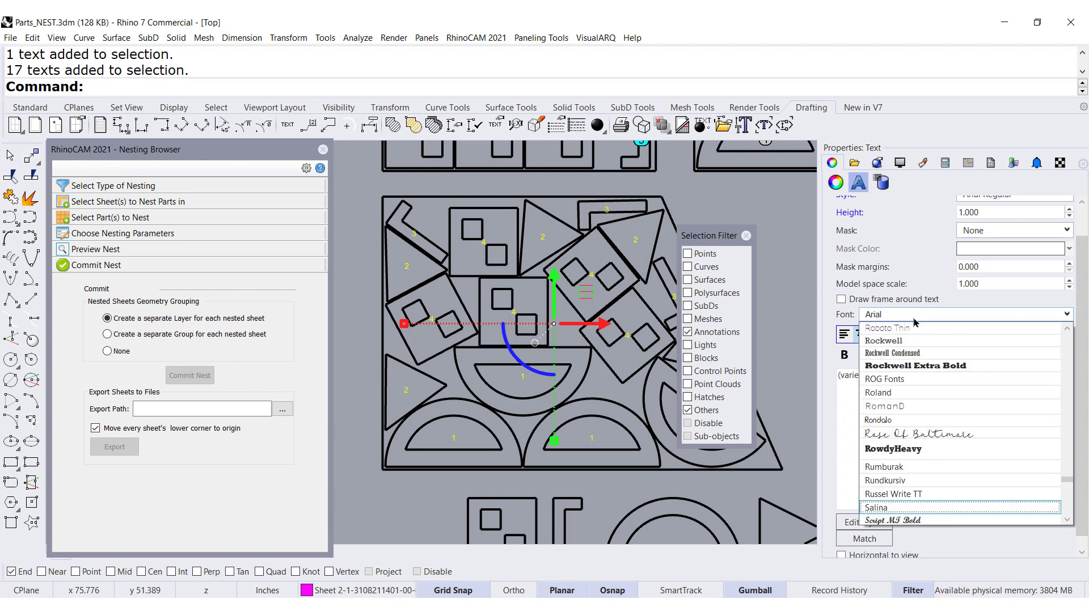
pyautogui.scroll(-6, 920, 431)
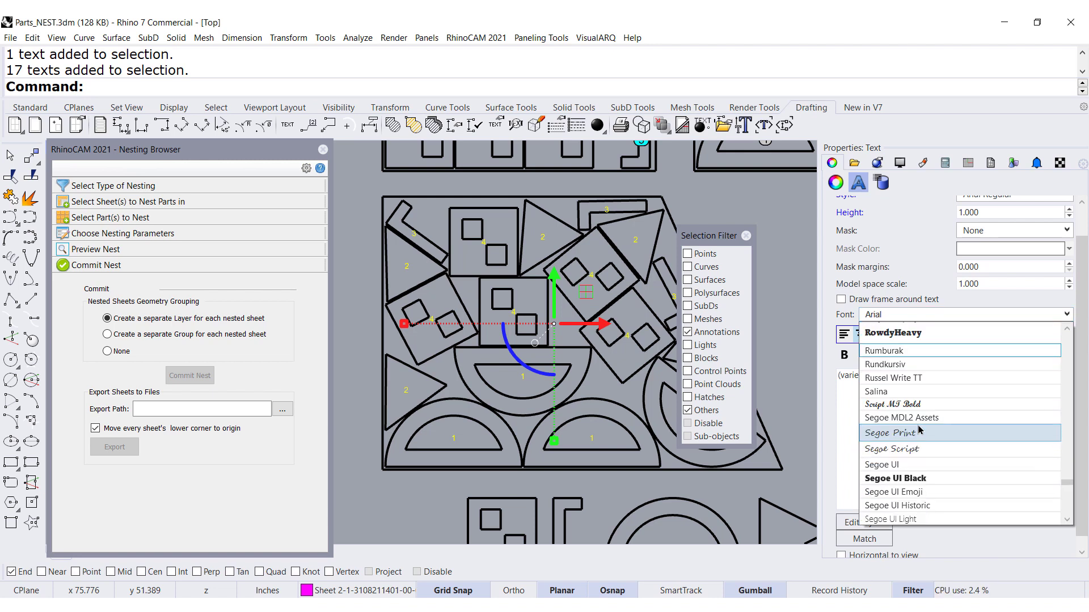
pyautogui.scroll(-1, 920, 430)
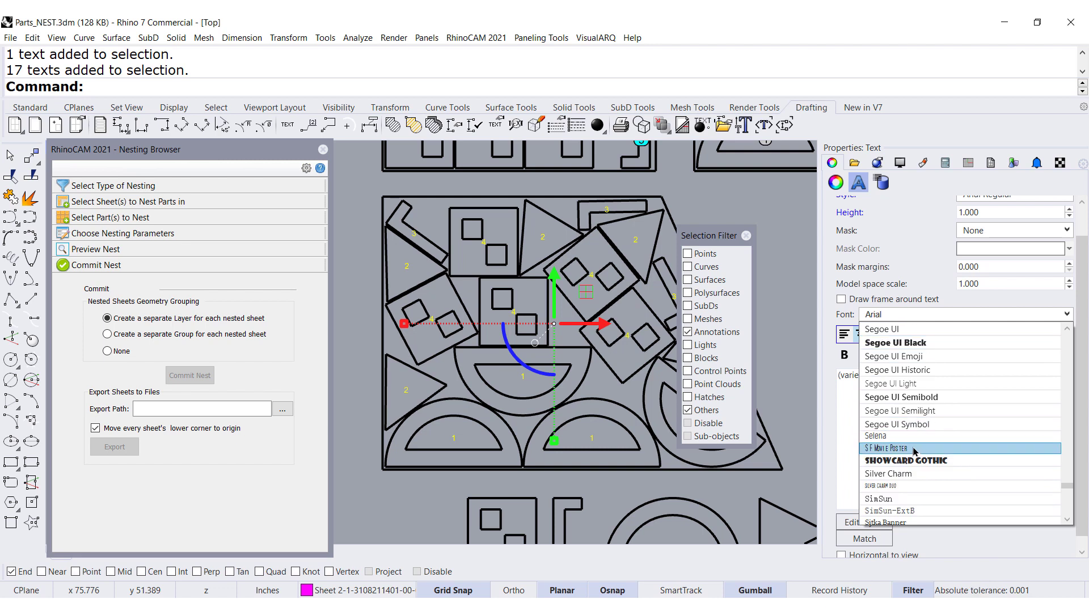
pyautogui.scroll(-3, 919, 463)
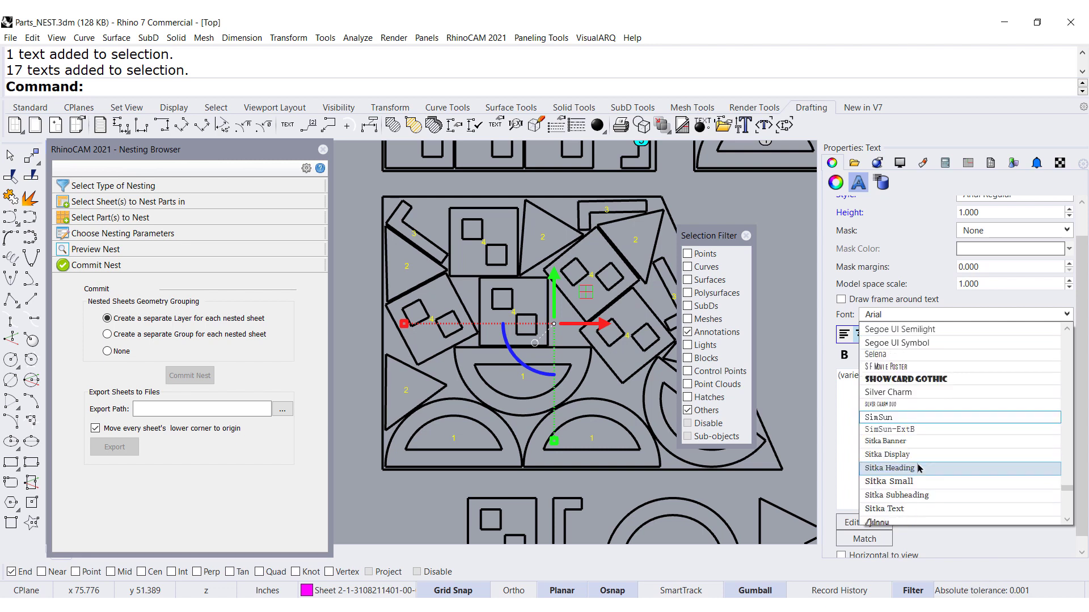
pyautogui.scroll(-2, 919, 499)
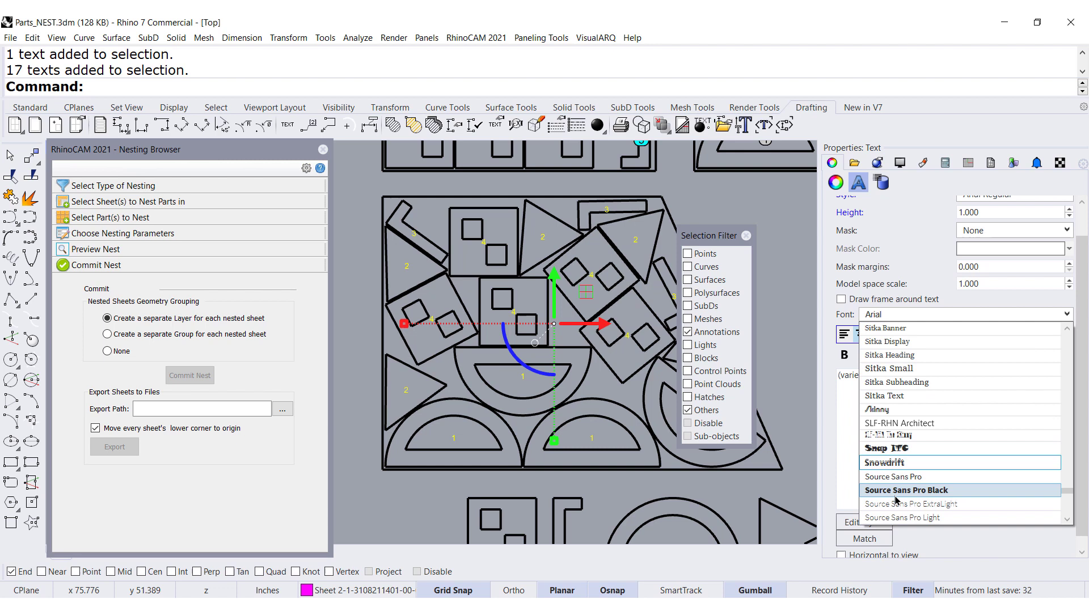
pyautogui.click(895, 425)
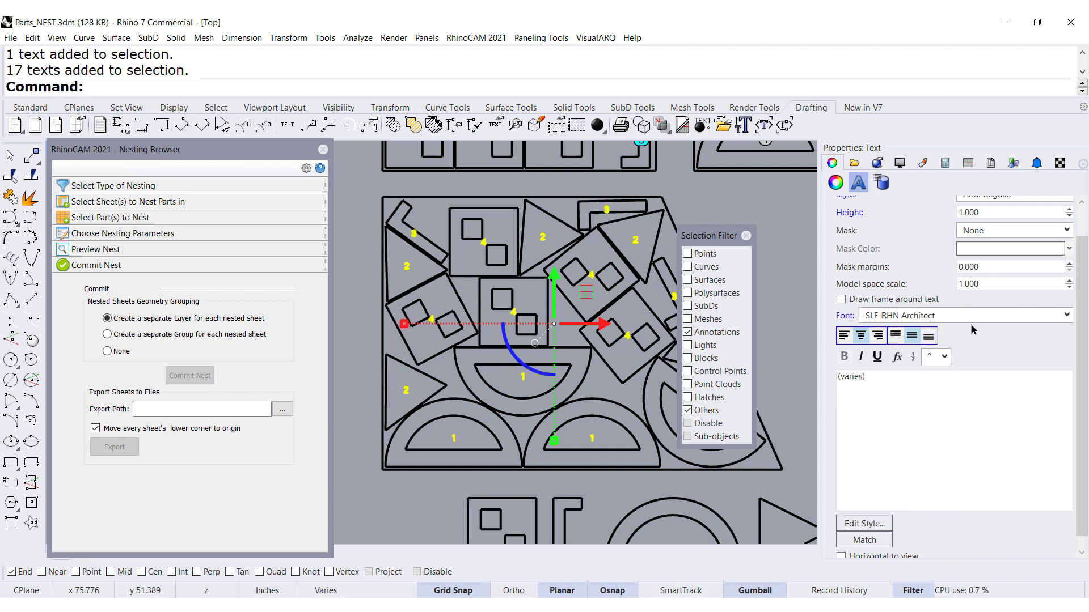
# Set the selected labels' text height to 2, then deselect them
pyautogui.scroll(1, 980, 321)
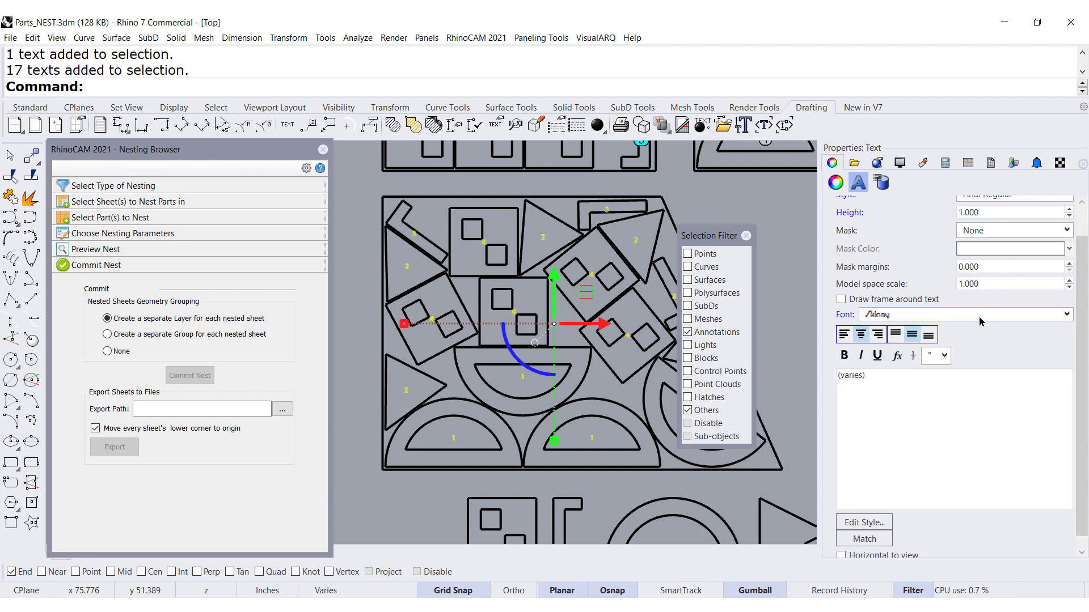
pyautogui.scroll(-1, 980, 321)
pyautogui.click(987, 215)
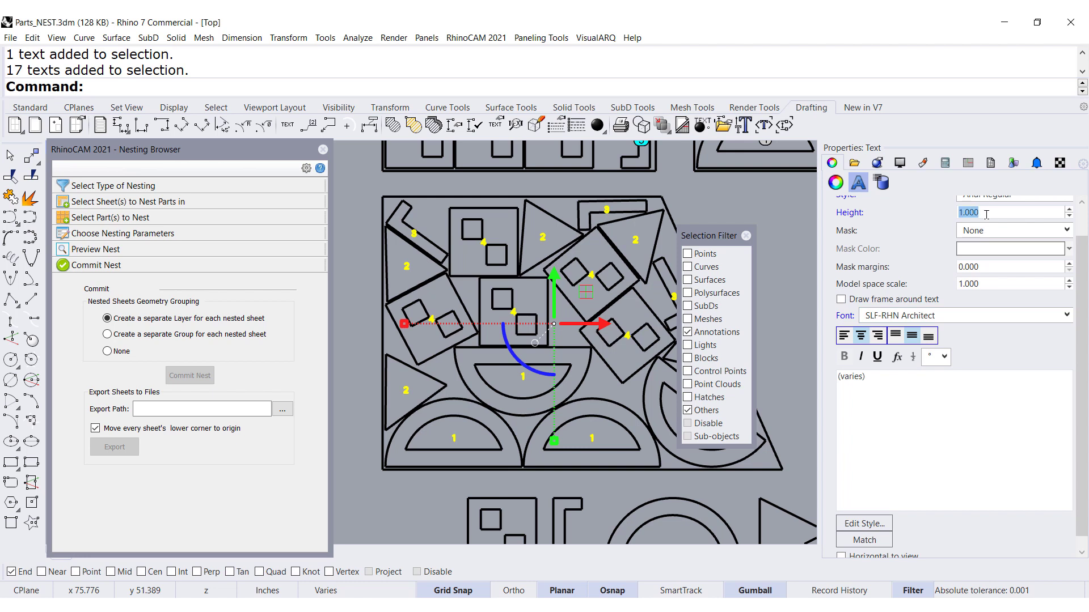
pyautogui.write('2')
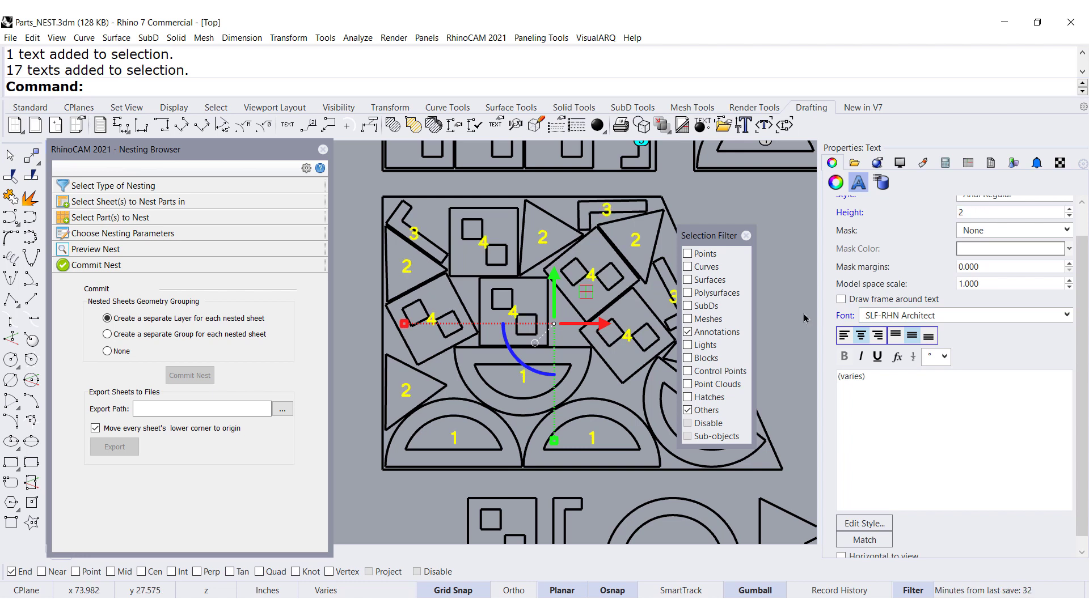
pyautogui.press('Return')
pyautogui.press('Escape')
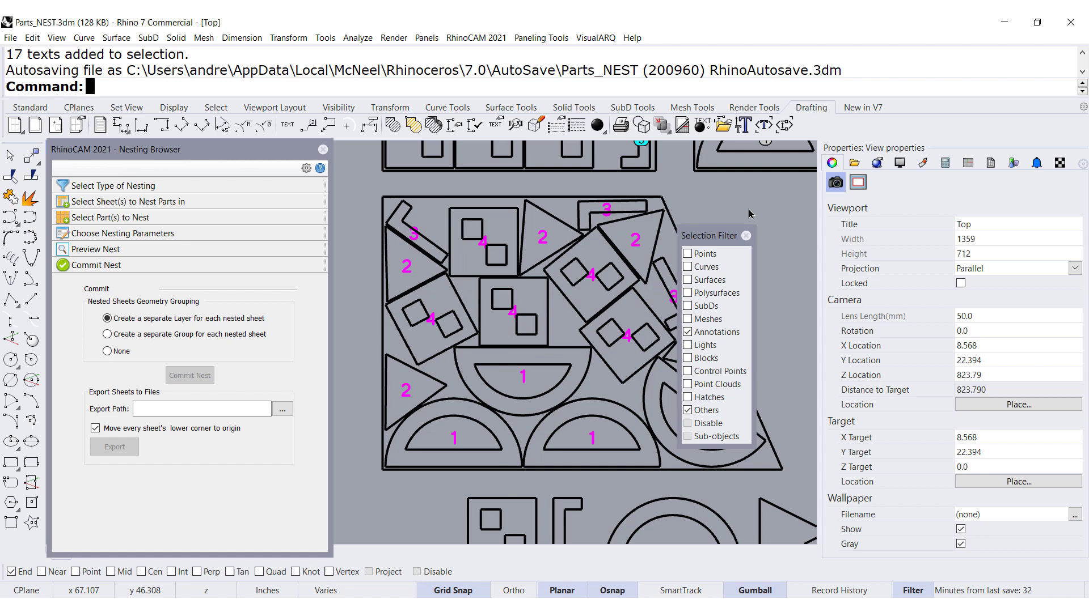
# Check the enlarged labels across the nested sheets, then expand Choose Nesting Parameters and select Distance Part to Part
pyautogui.scroll(8, 612, 444)
pyautogui.scroll(5, 611, 443)
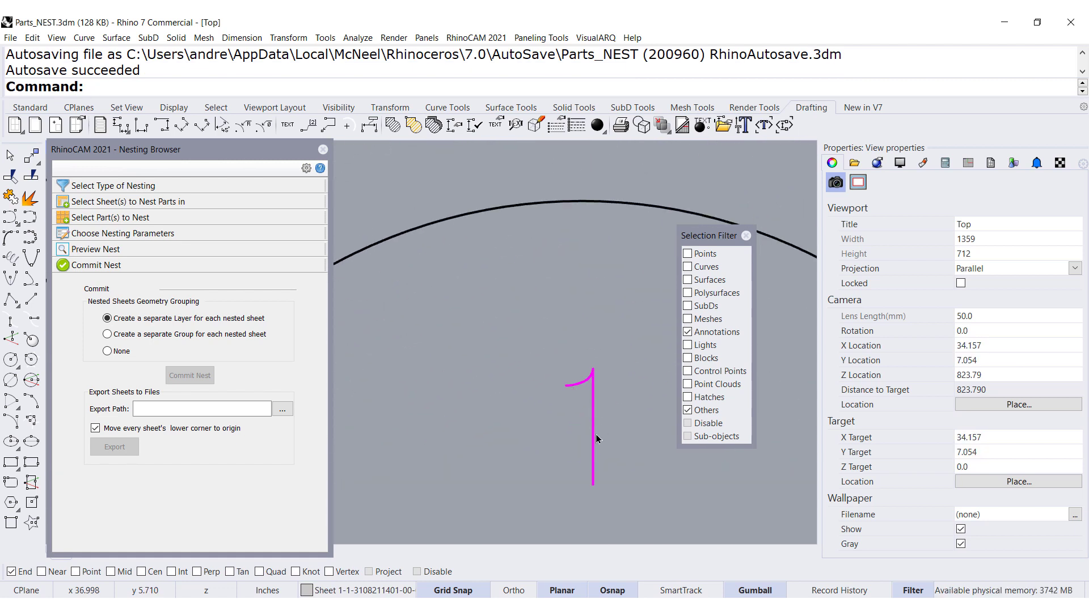
pyautogui.scroll(-5, 557, 395)
pyautogui.scroll(-8, 557, 392)
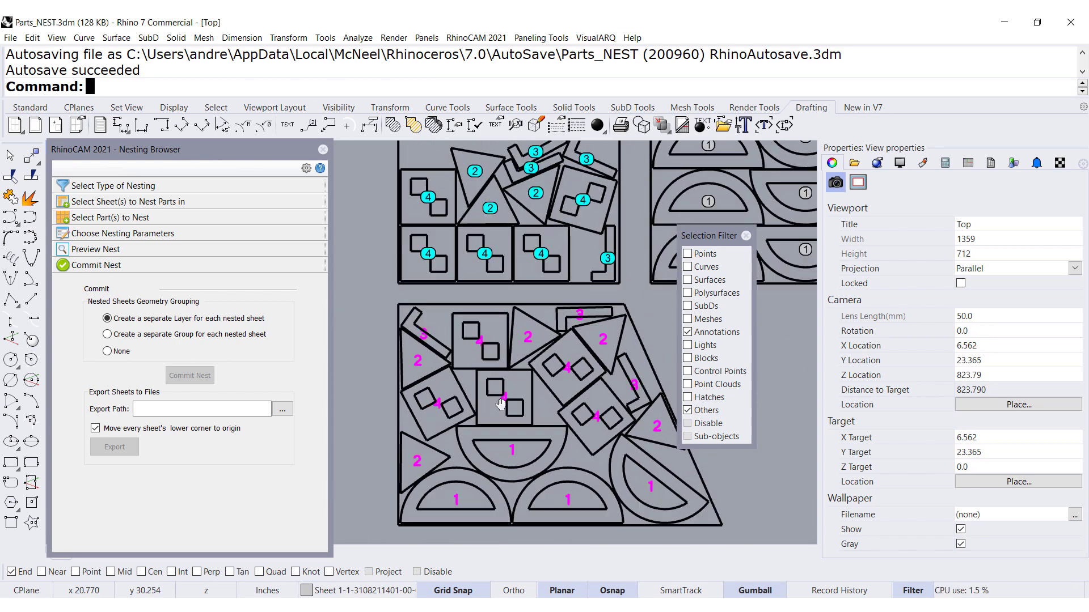
pyautogui.moveTo(501, 405); pyautogui.dragTo(505, 452, button='right')
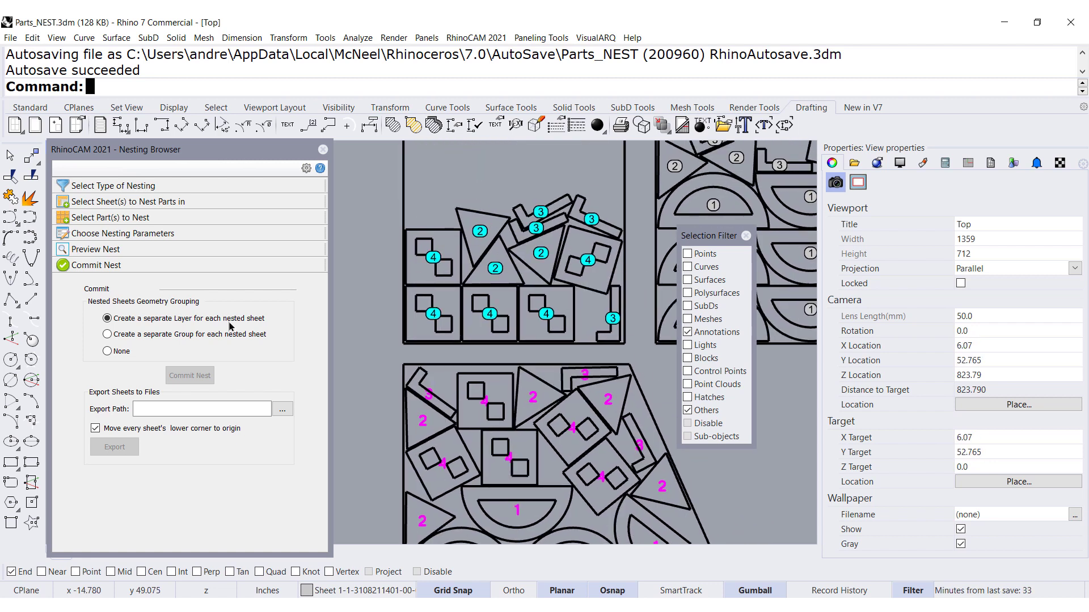
pyautogui.click(112, 234)
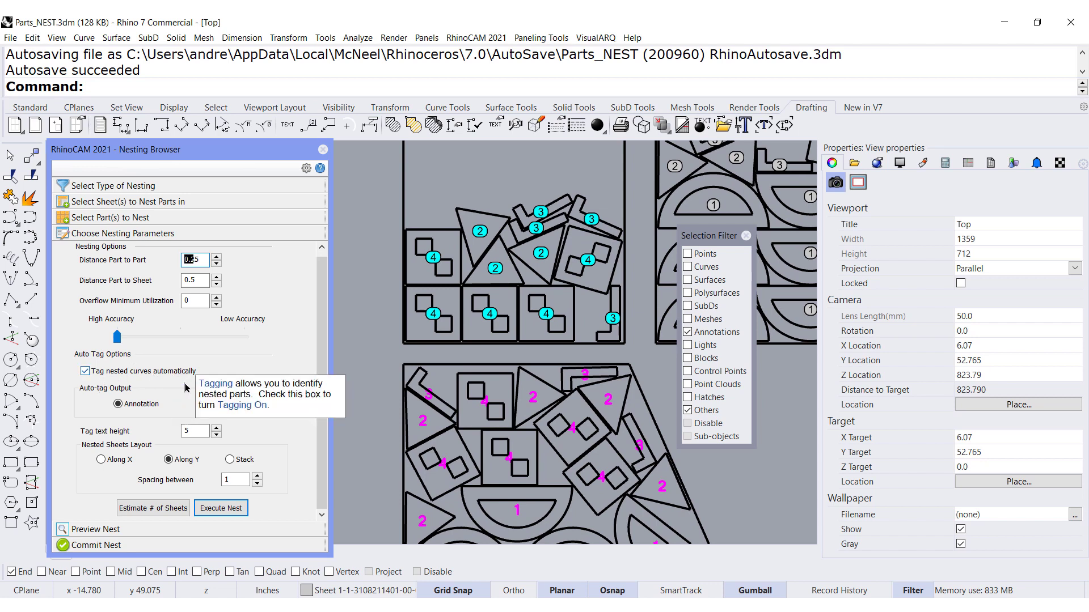
pyautogui.moveTo(184, 259); pyautogui.dragTo(193, 260)
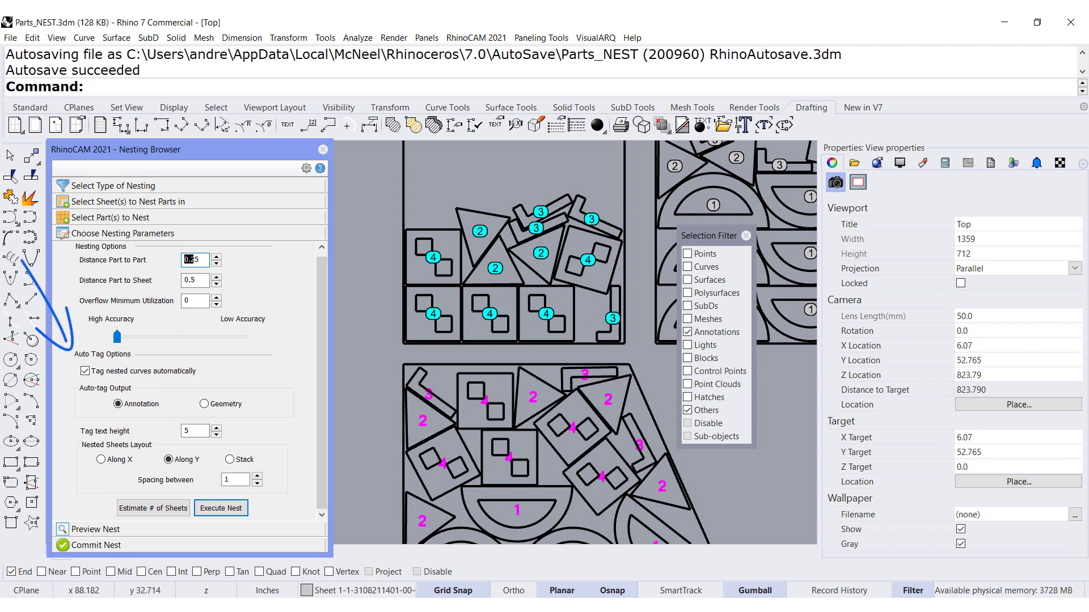